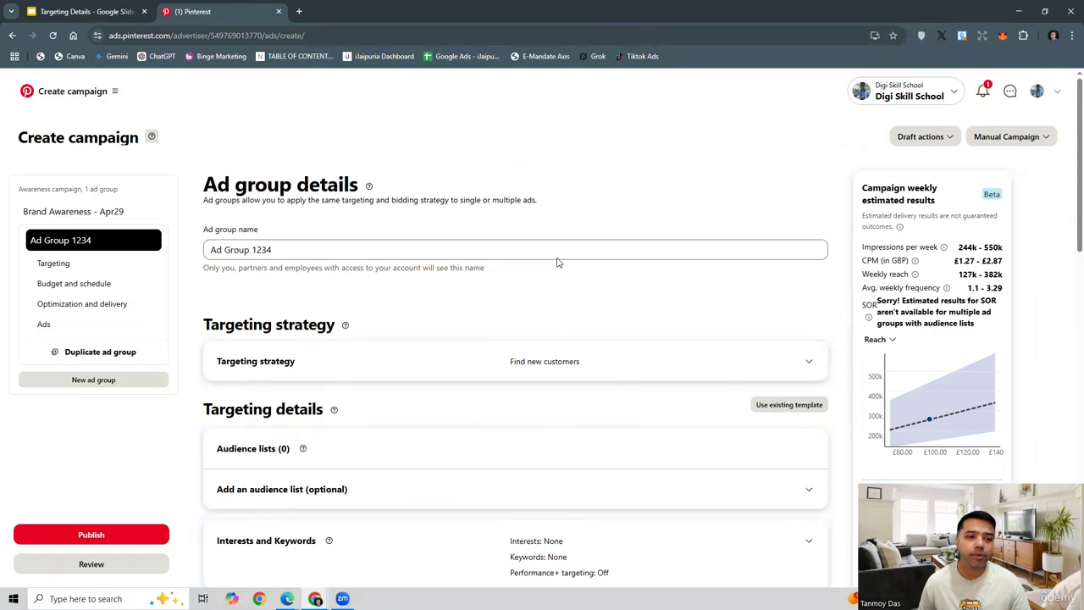
Step: Examine the options for creating a new audience list in the ad group's targeting details, closing the form without creating one
scroll(557, 262, down, 2)
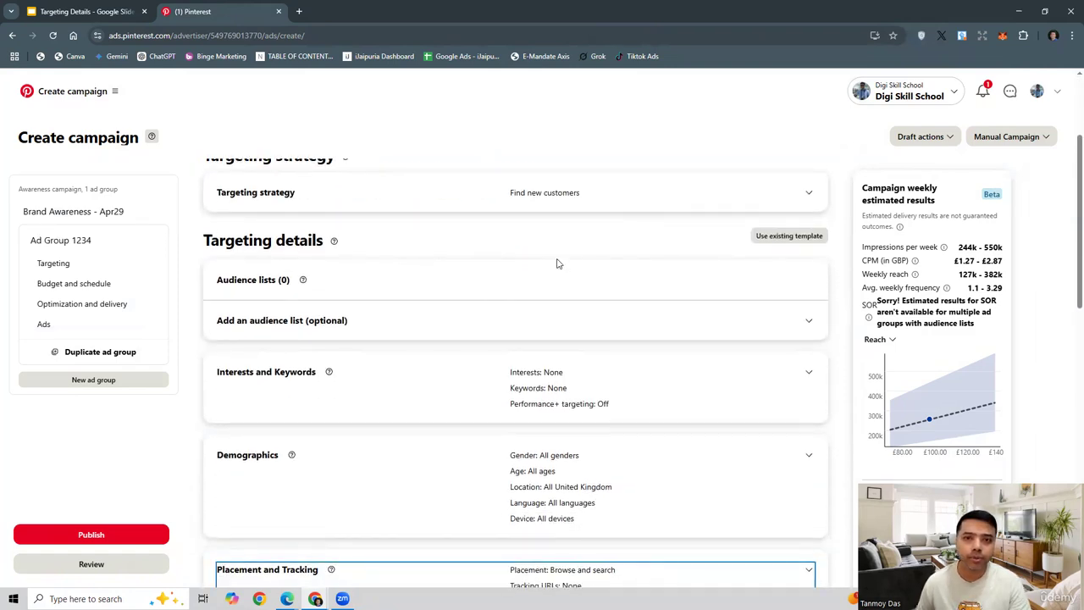
scroll(557, 264, down, 1)
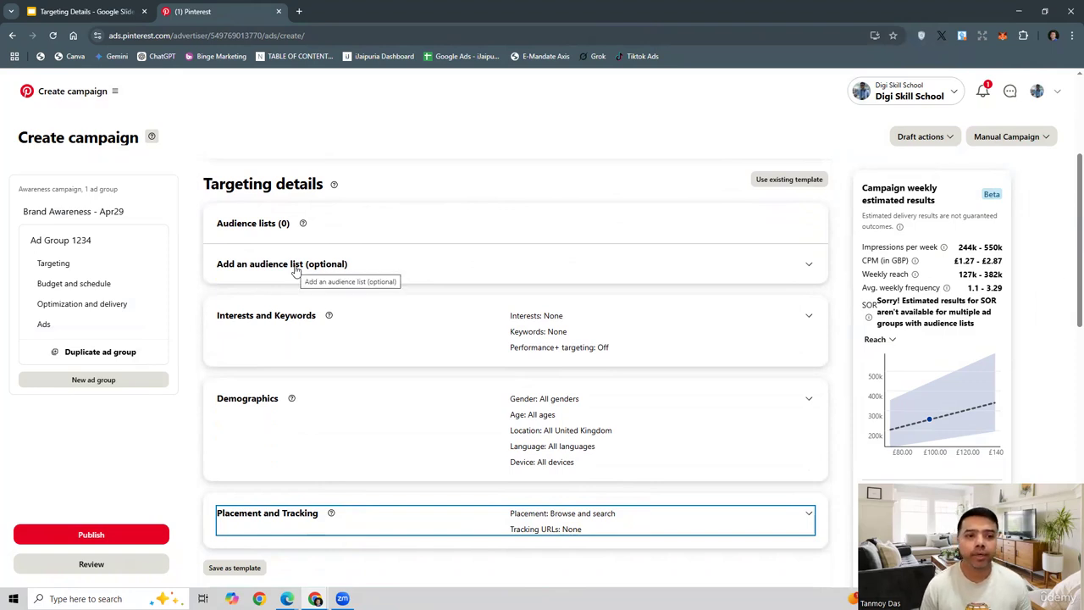
click(801, 270)
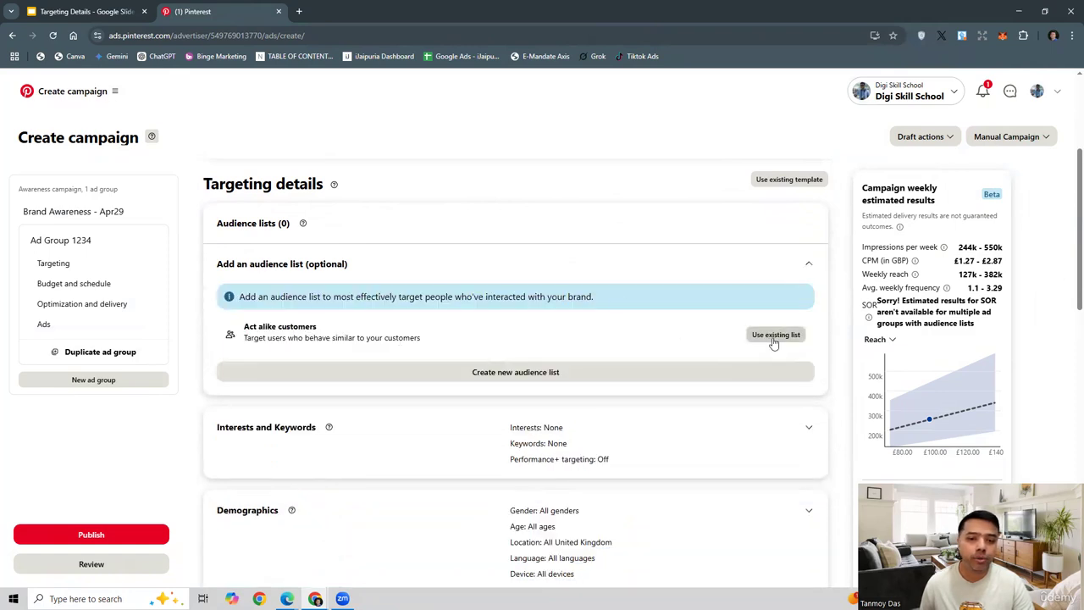
click(515, 373)
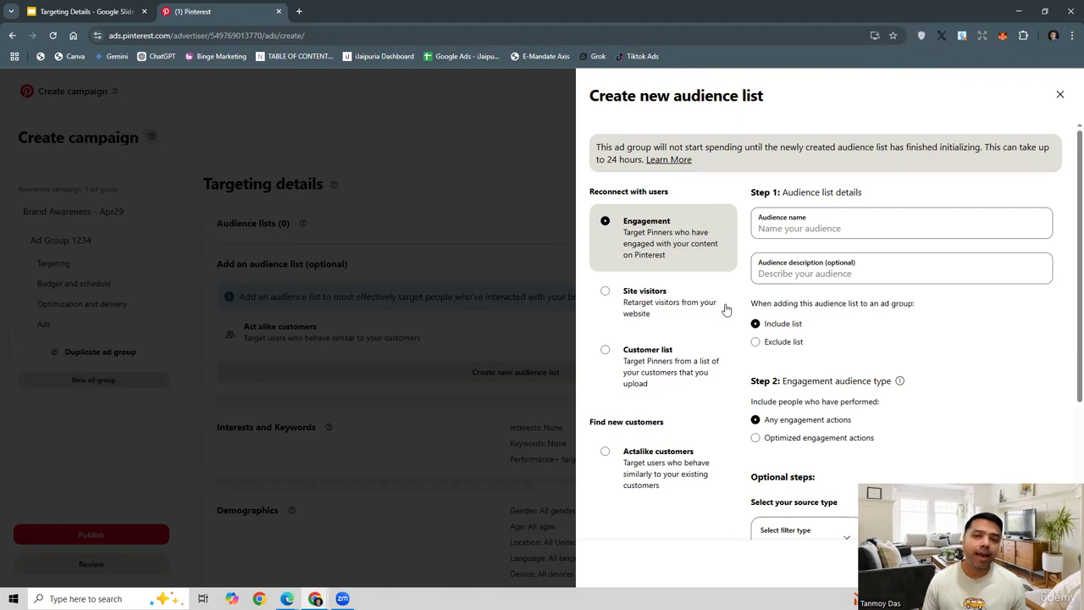
click(1060, 94)
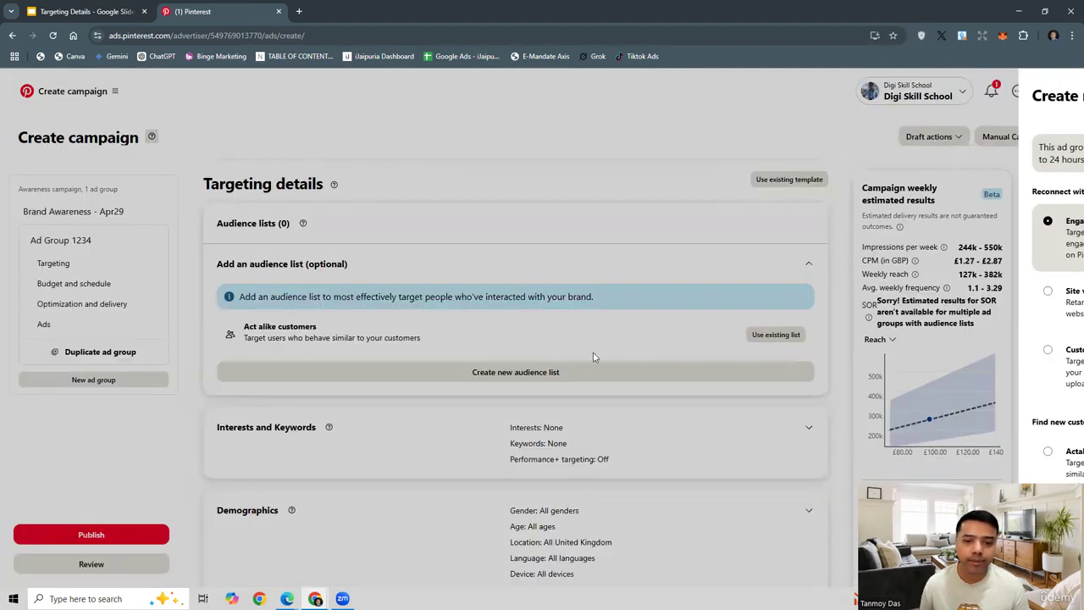
Step: Open the ad group's interests and keywords targeting and expand the Health category in the interests list
scroll(547, 351, down, 2)
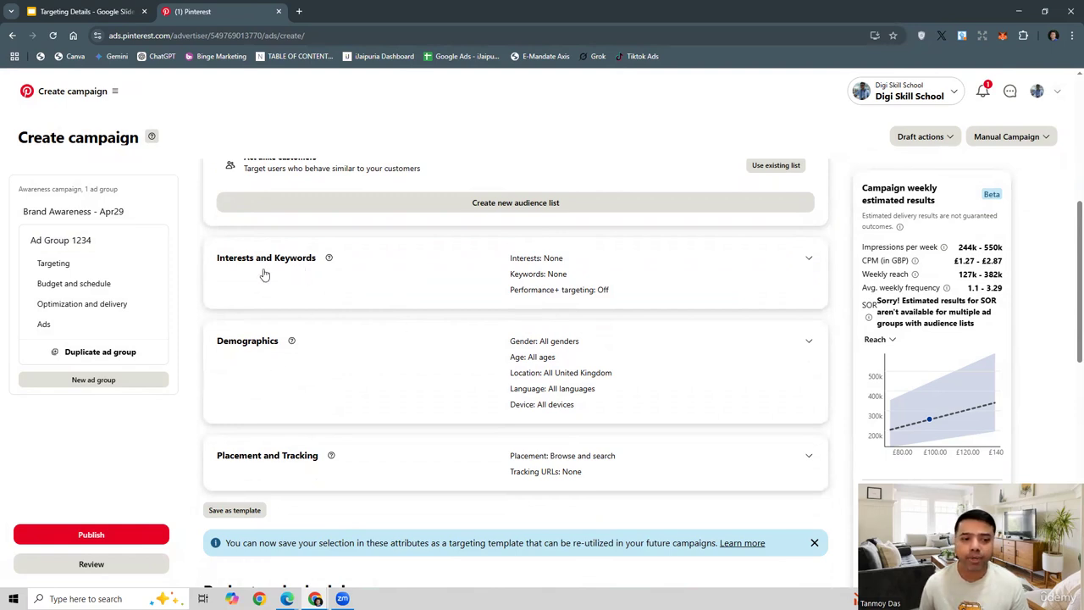
click(359, 274)
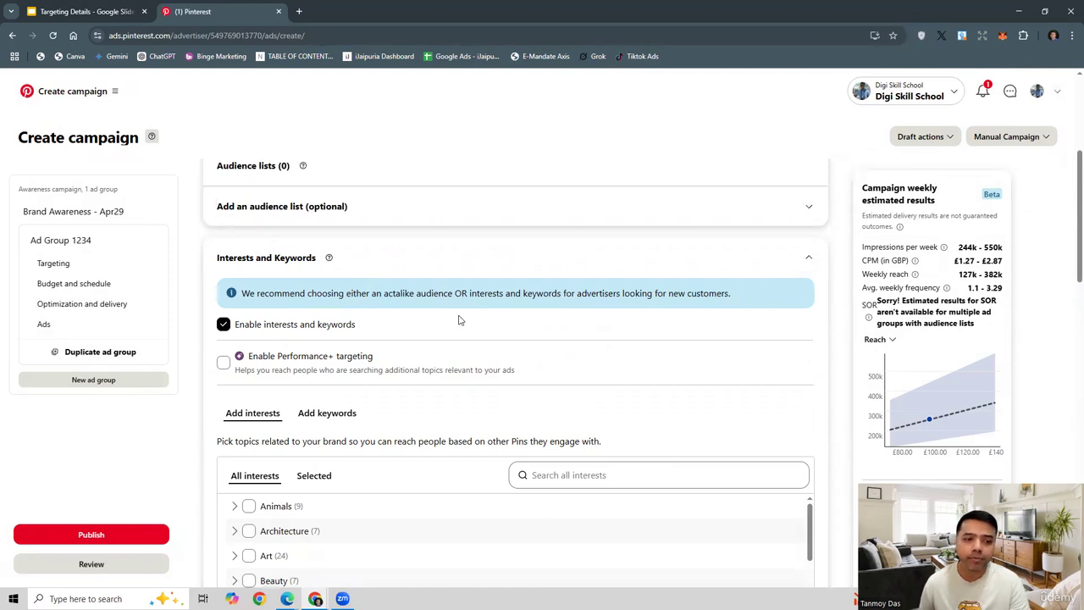
scroll(459, 319, down, 2)
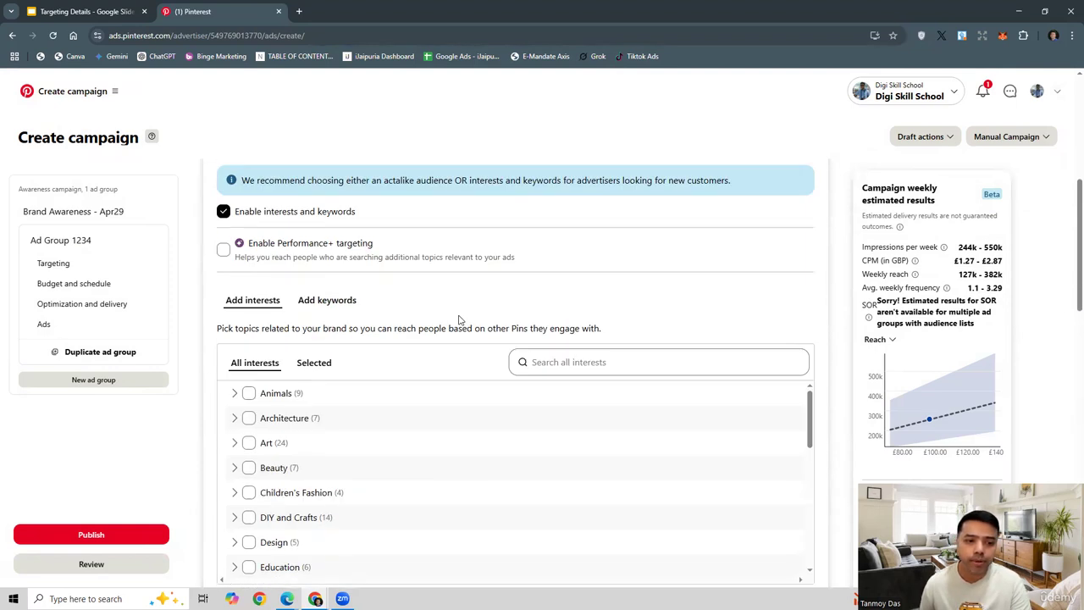
scroll(459, 320, down, 1)
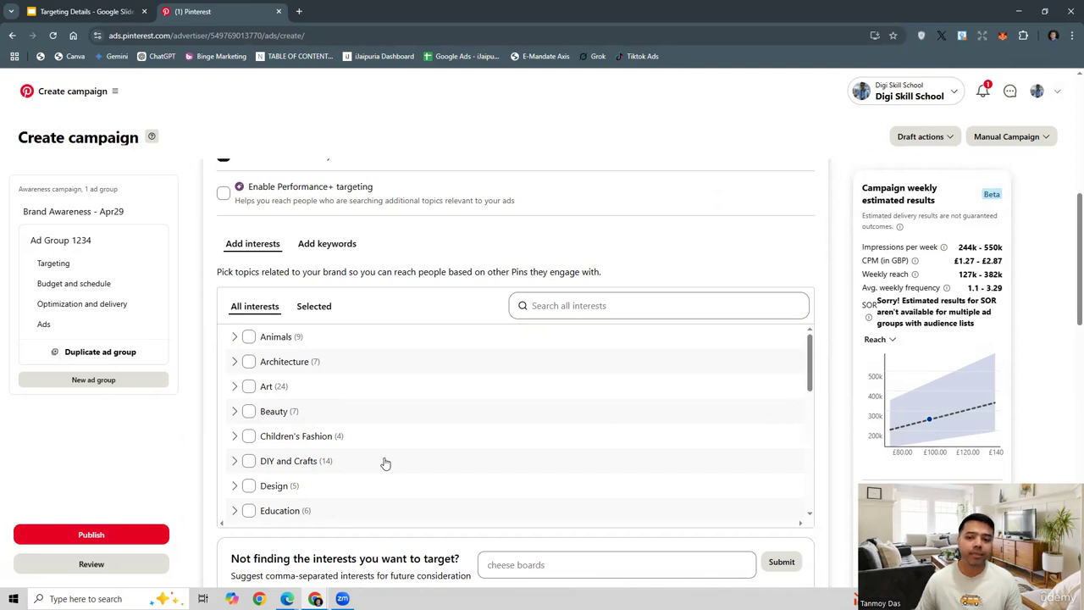
scroll(385, 464, down, 5)
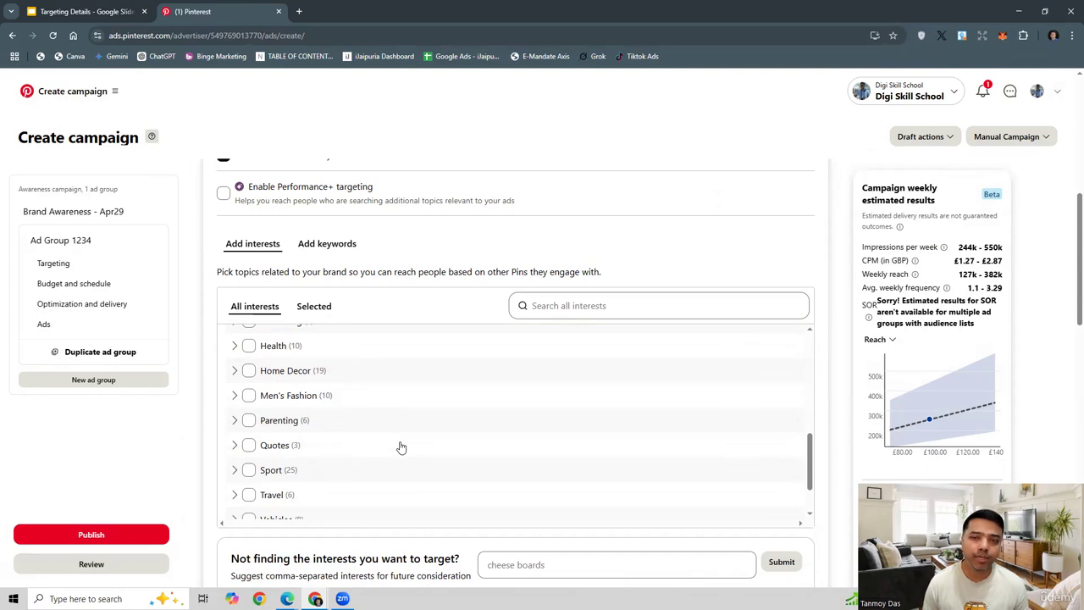
click(235, 346)
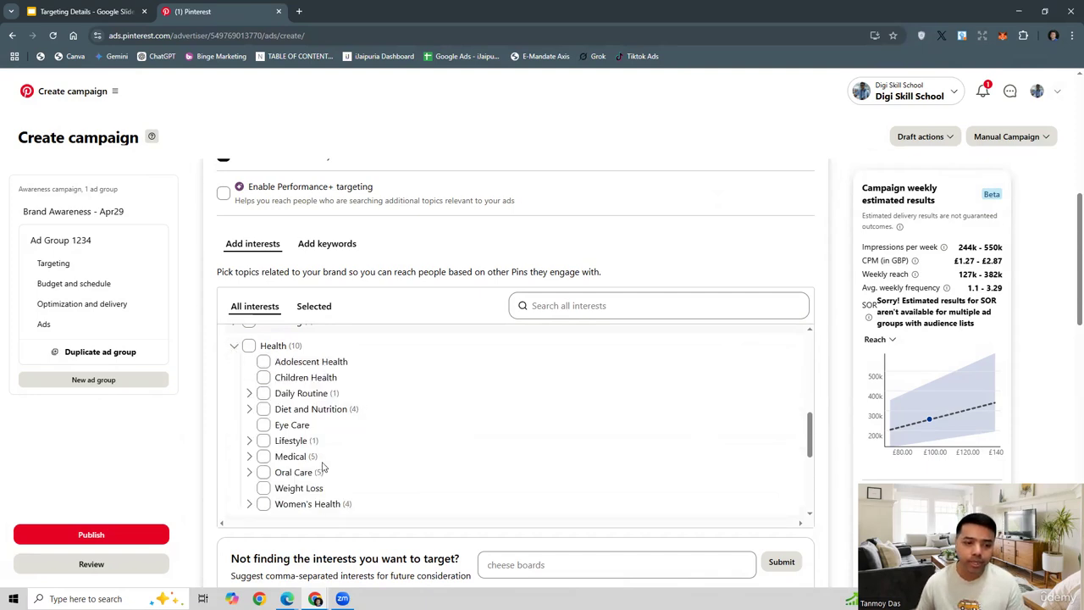
scroll(378, 489, down, 1)
scroll(378, 490, up, 1)
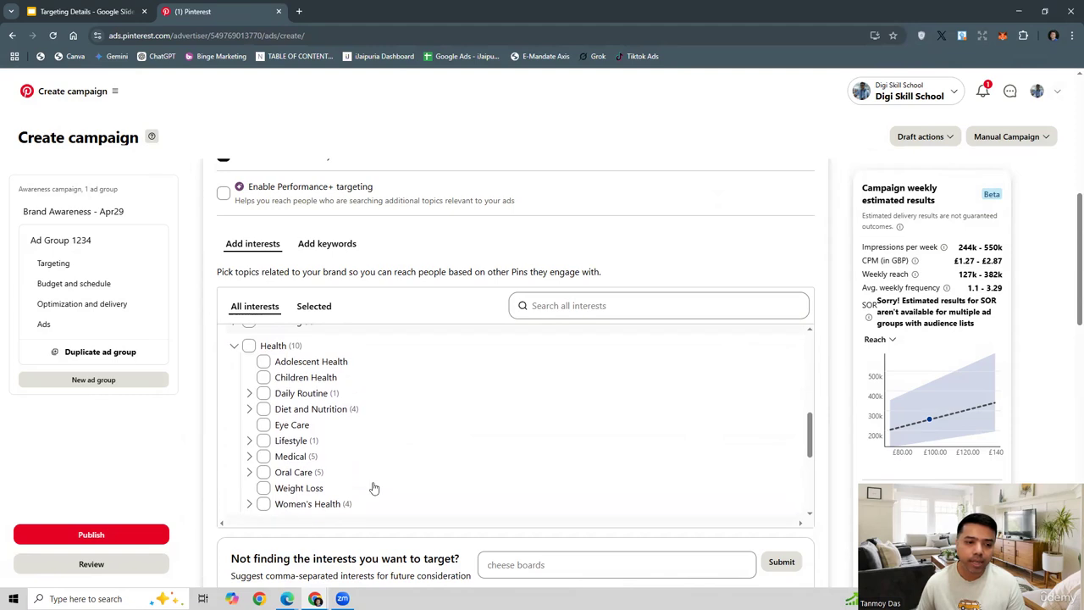
Step: Select the Health interests Adolescent Health, Children Health, Night Routine under Daily Routine, Diet and Nutrition, Eye Care and Lifestyle
click(264, 362)
click(249, 393)
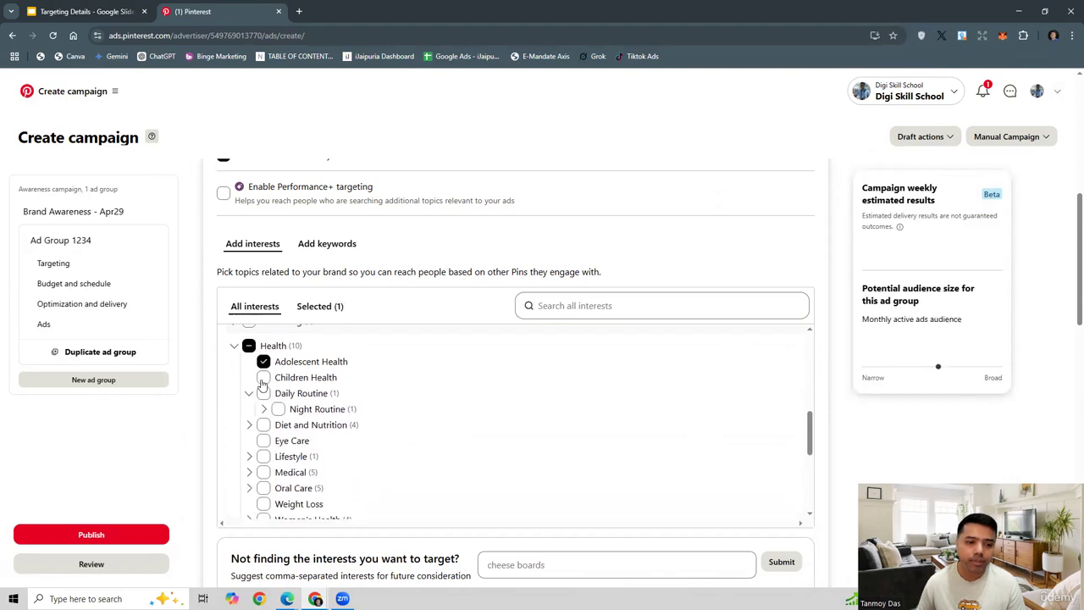
click(264, 377)
click(263, 394)
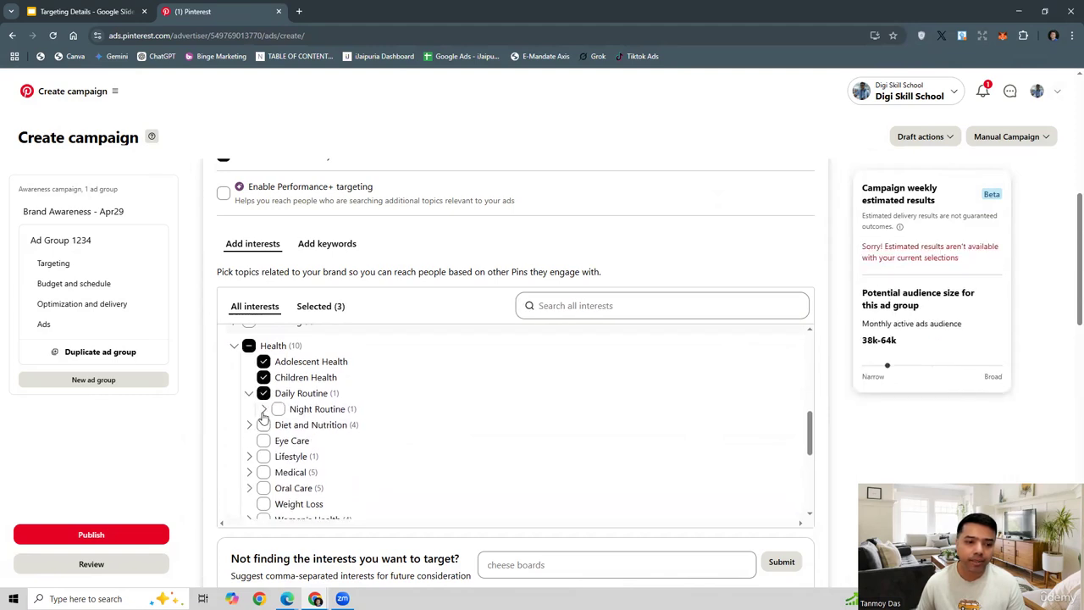
click(264, 425)
click(264, 441)
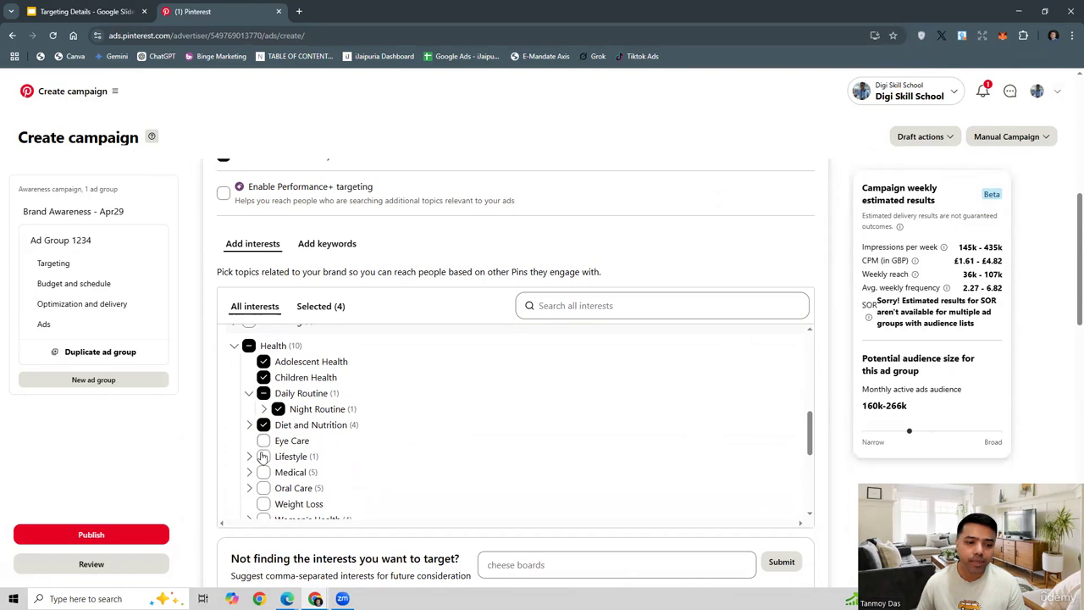
click(264, 457)
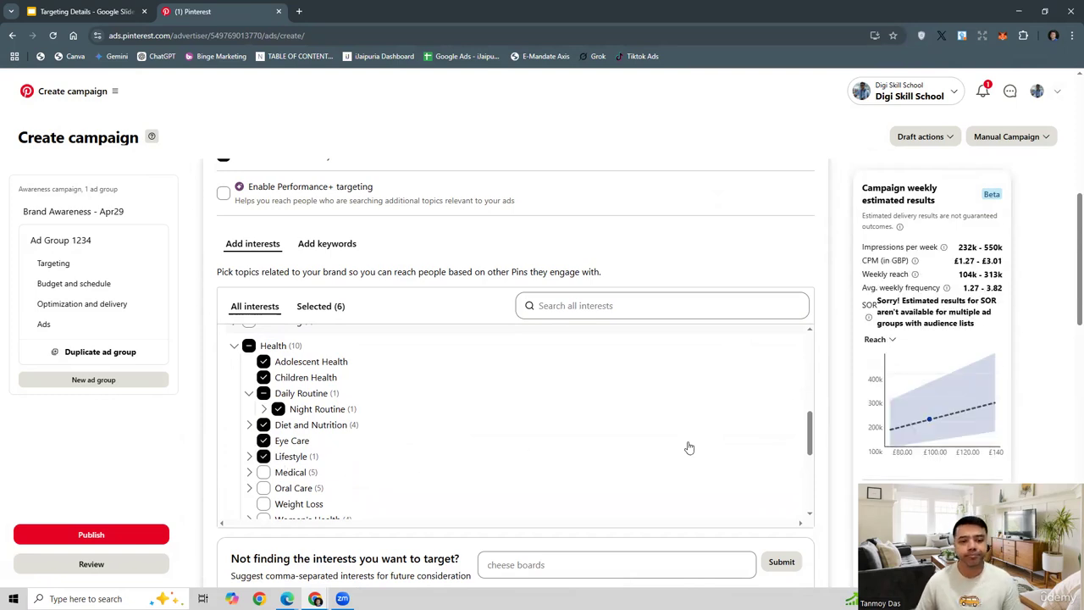
scroll(689, 447, up, 10)
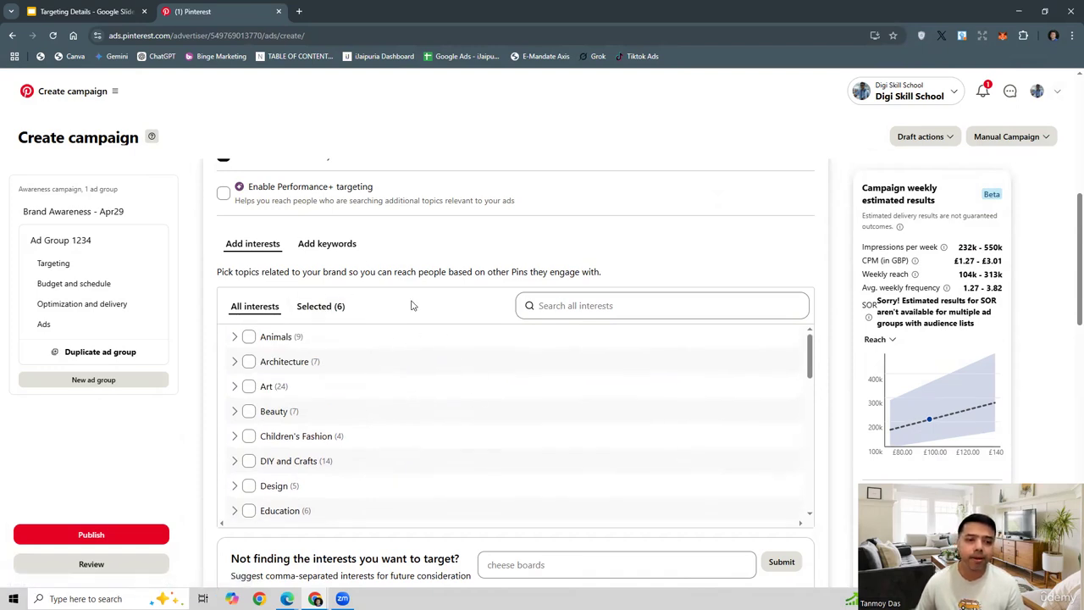
Step: Add "healthy juice" and "HIIT" on separate lines as targeting keywords for the ad group
click(327, 244)
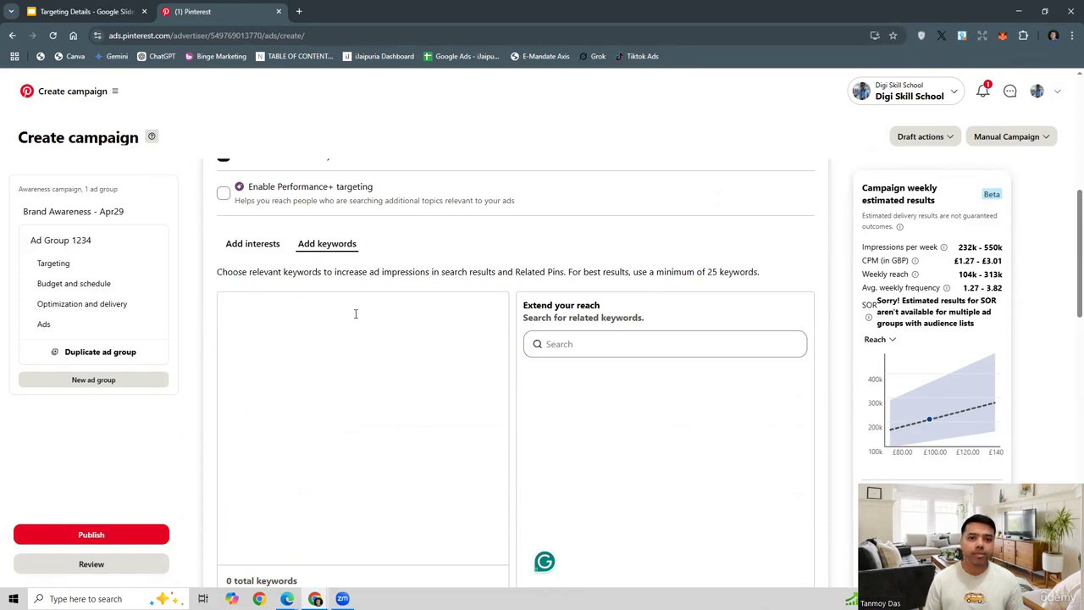
text(heal)
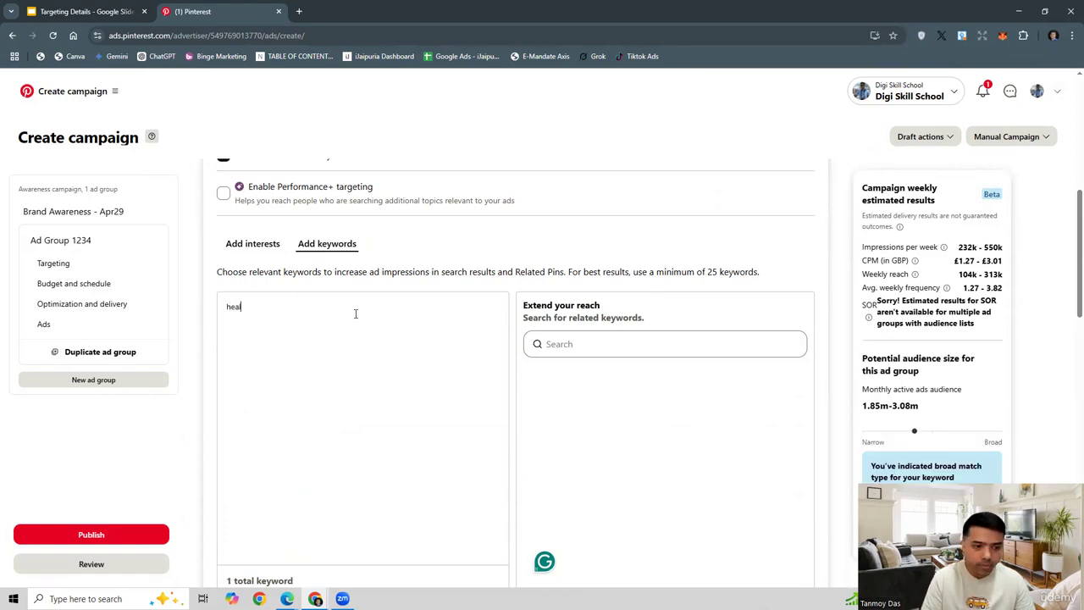
text(thy juice)
key(Return)
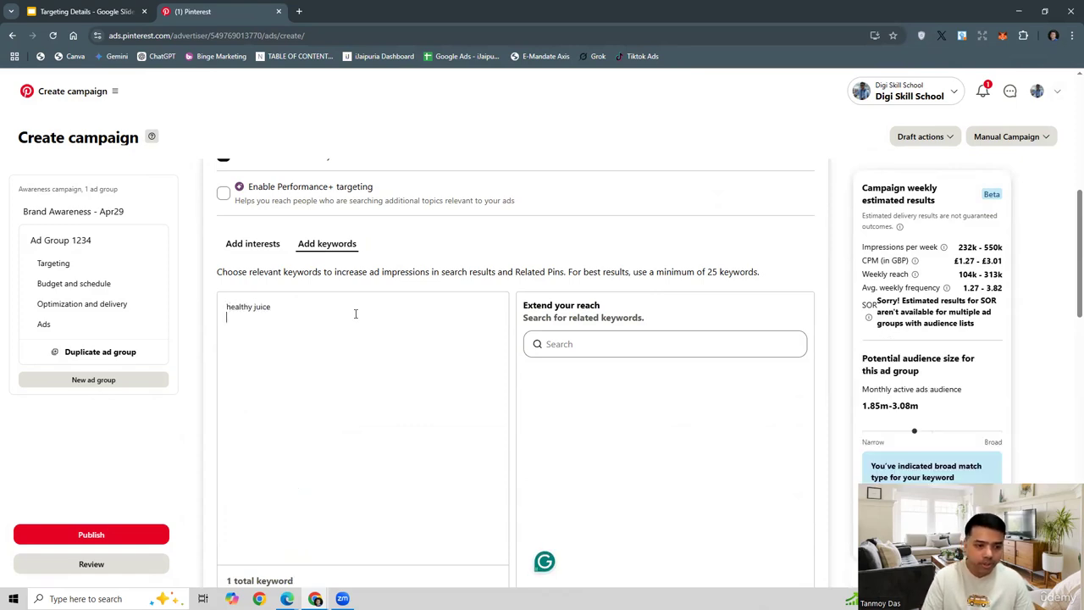
text(HIIT)
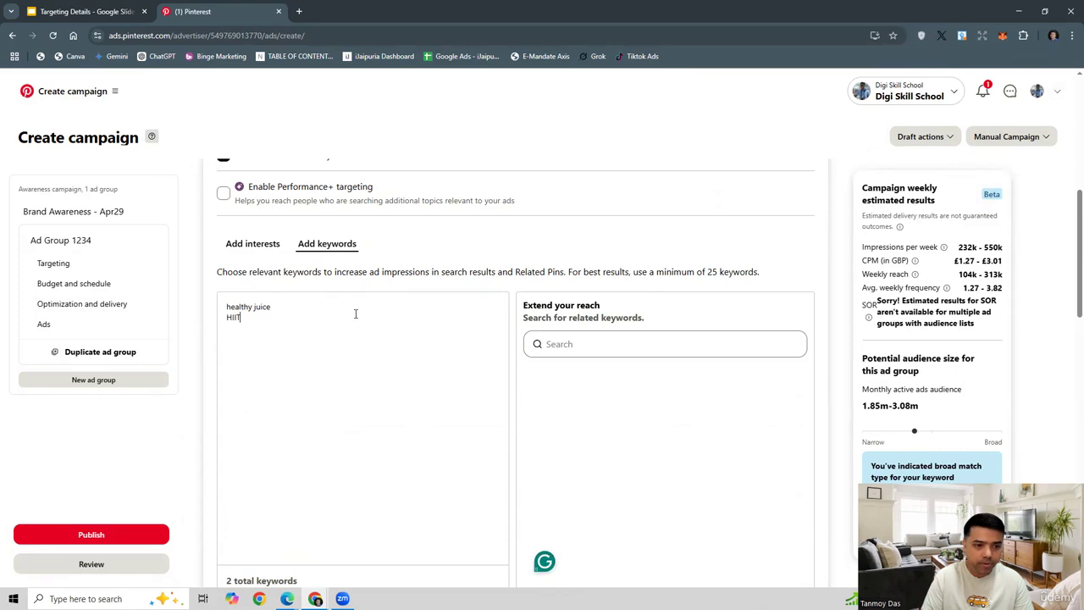
key(Return)
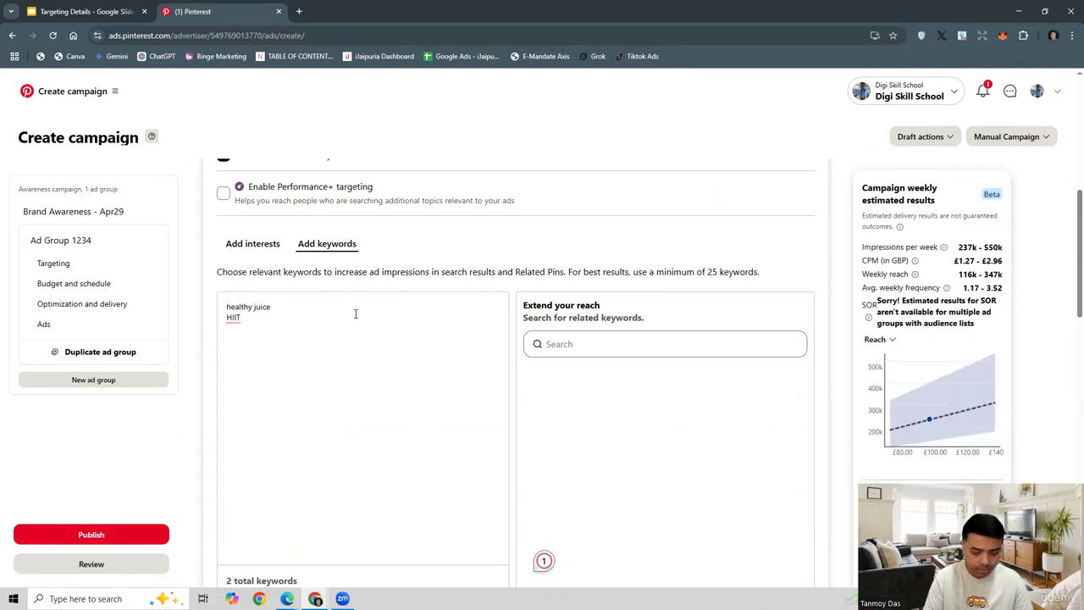
Step: Add "cardio" as the third keyword on its own line
text(cadio)
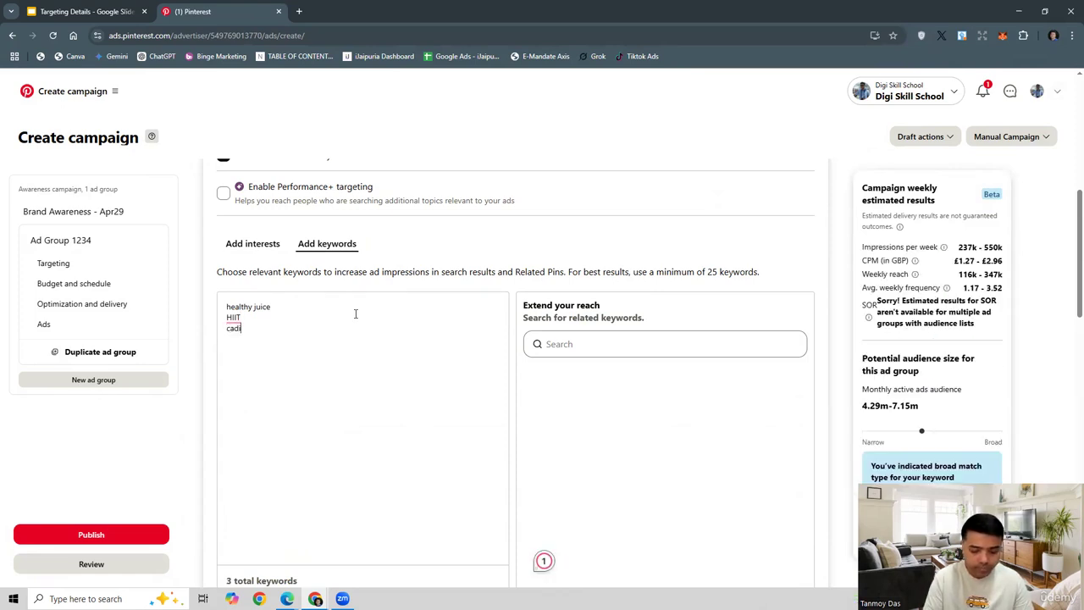
key(Return)
key(BackSpace)
key(BackSpace)
key(BackSpace)
key(BackSpace)
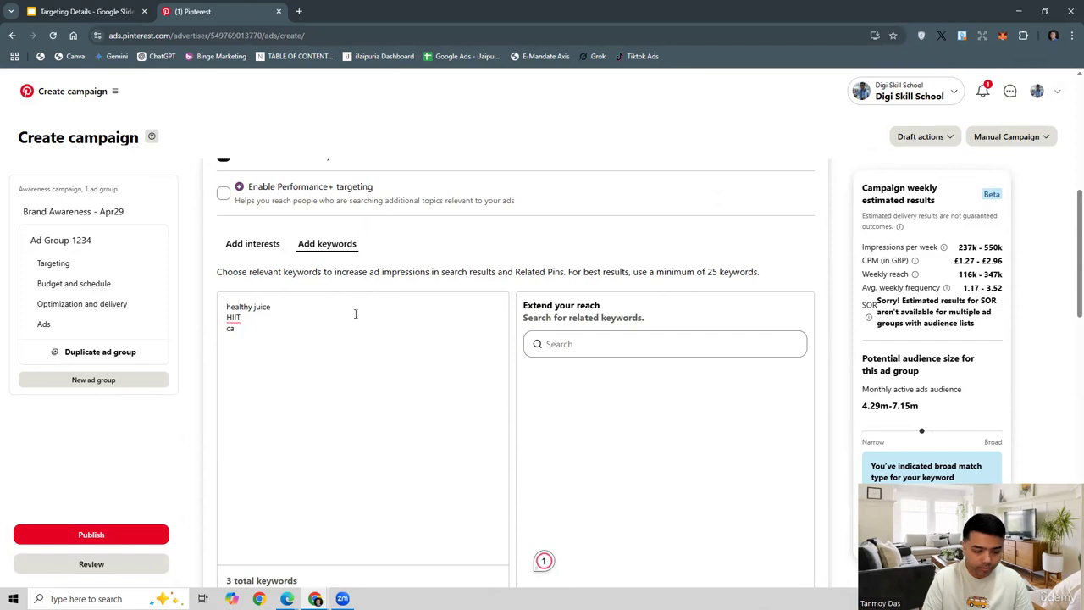
text(rdio)
key(Return)
Step: Add the keywords "strength training", "core training" and "jumping jacks" on separate lines below the existing ones
text(s)
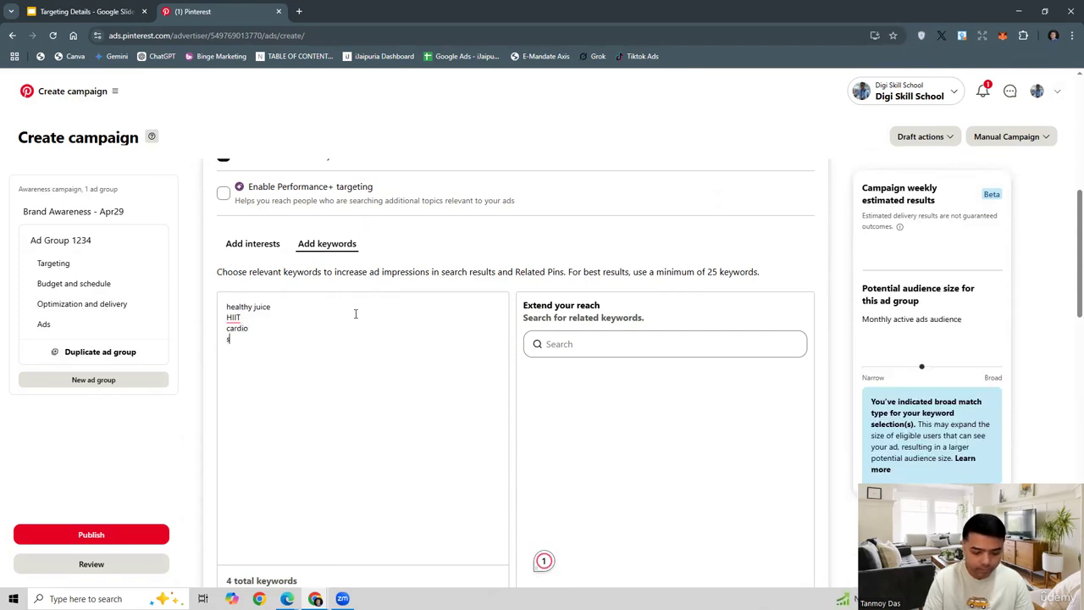
text(trength training)
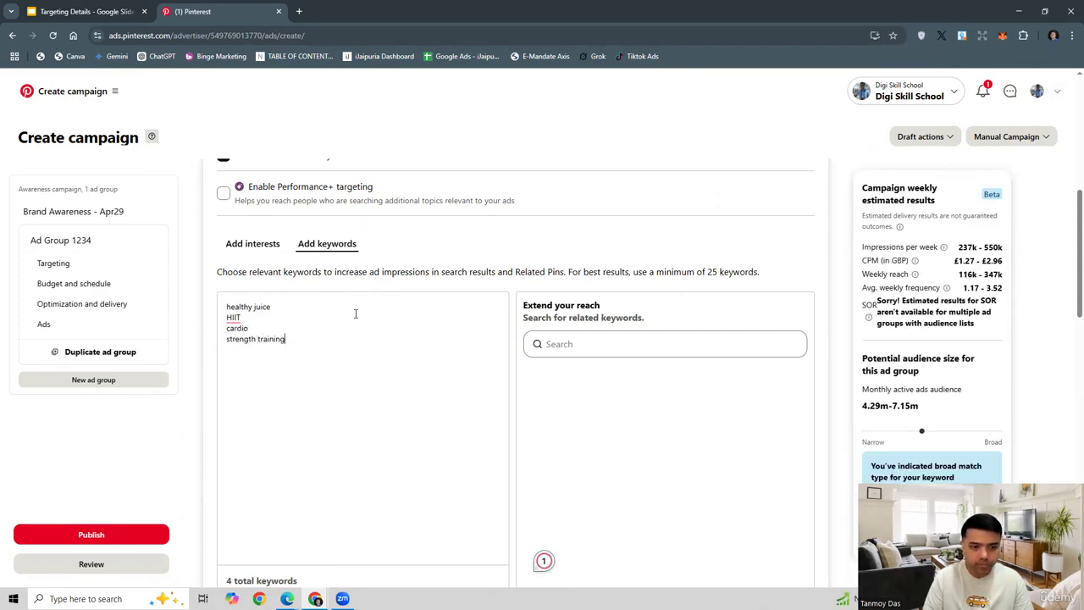
key(Return)
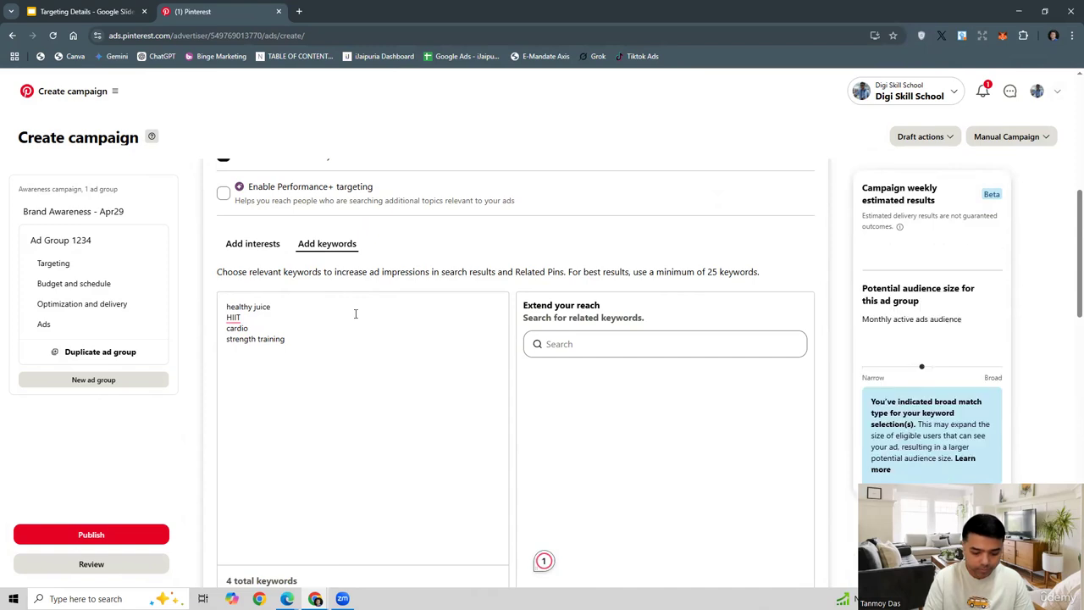
text(core training)
key(Return)
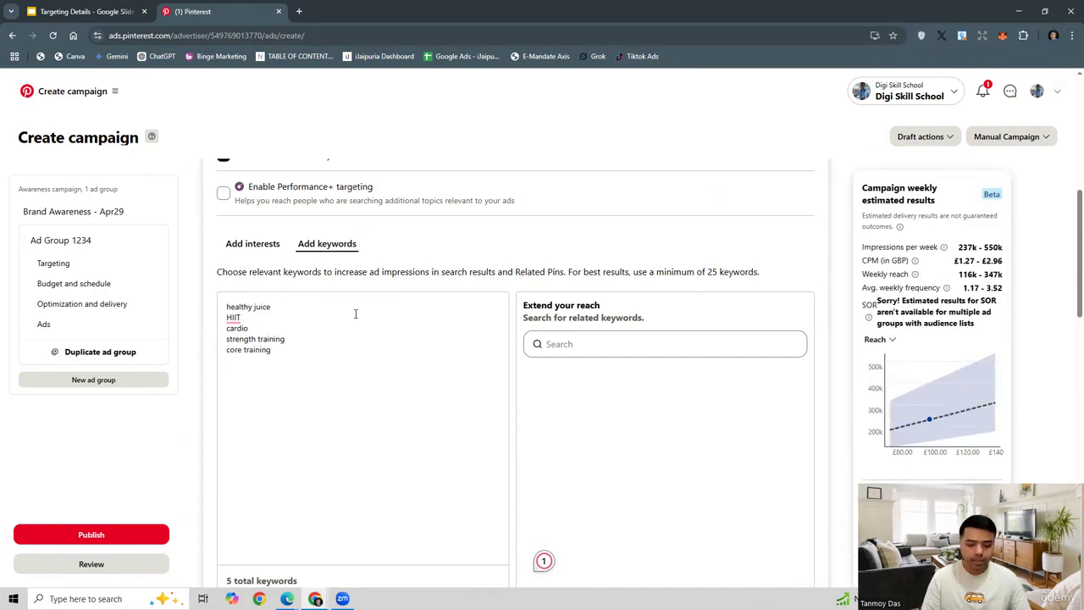
text(jumpin)
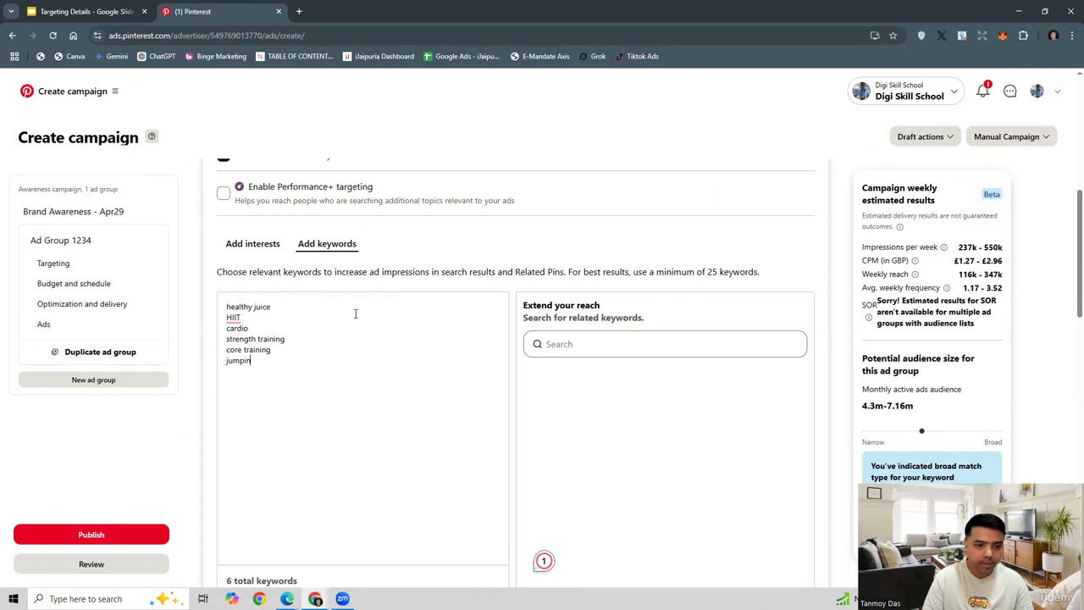
text(g jacks)
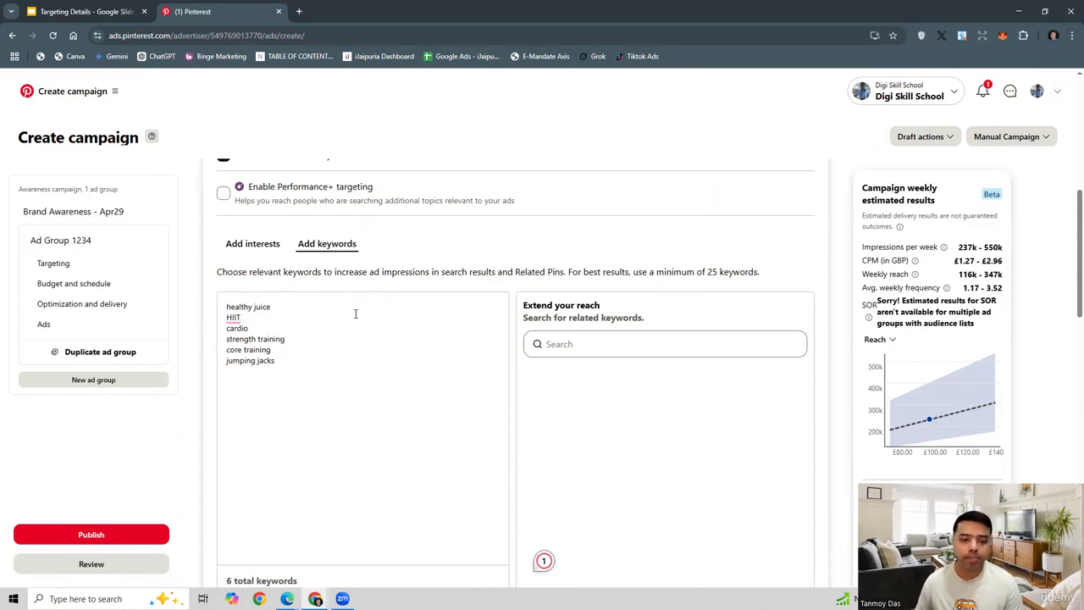
Step: Open the demographics targeting and examine the gender, age, location, language and device options
scroll(563, 352, down, 2)
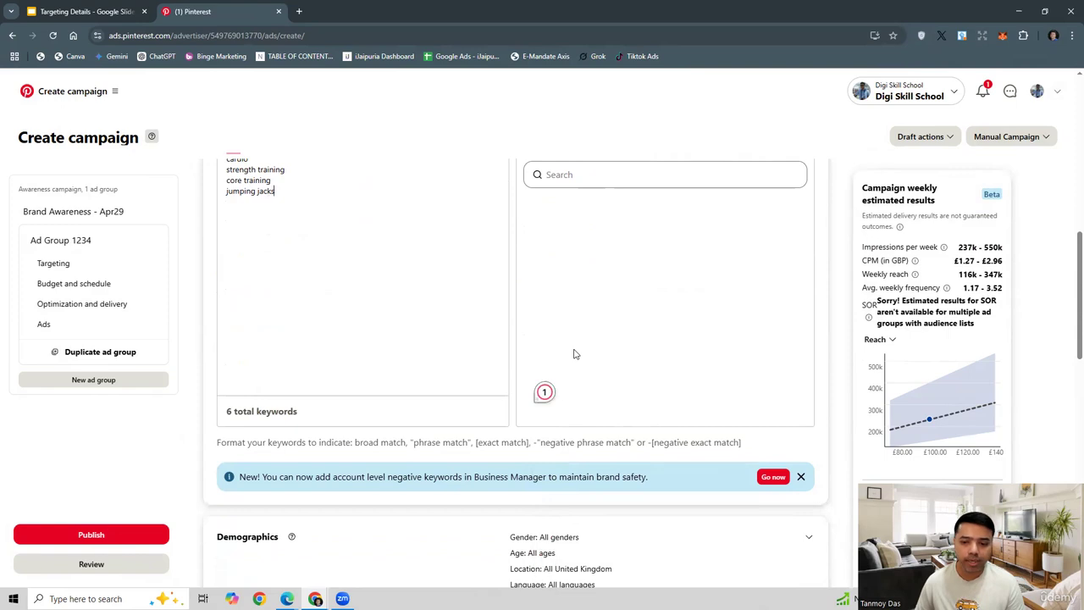
scroll(583, 339, up, 1)
click(258, 193)
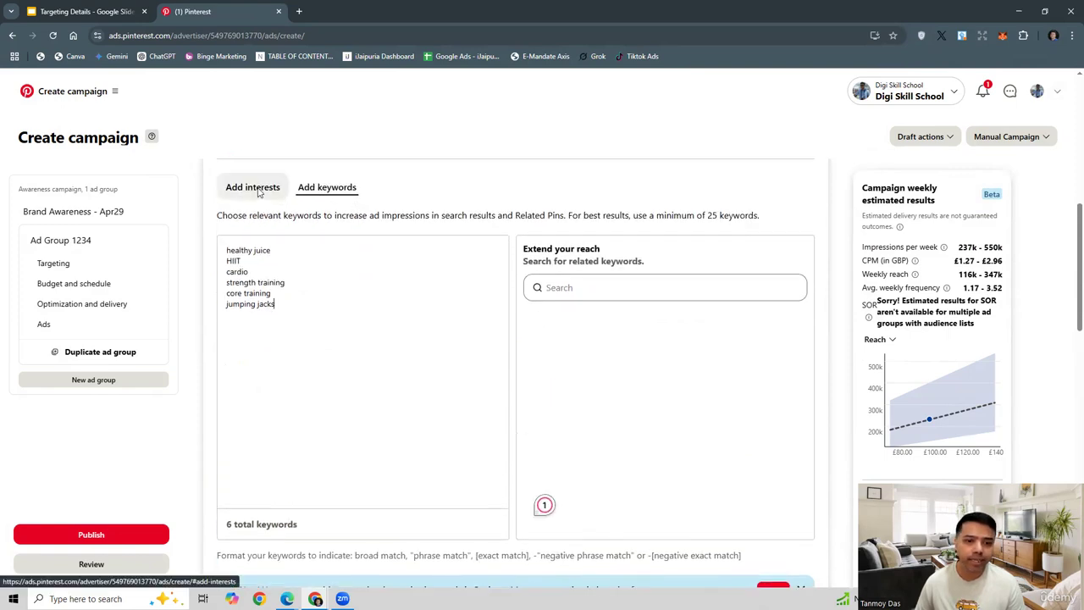
click(320, 189)
scroll(597, 337, down, 4)
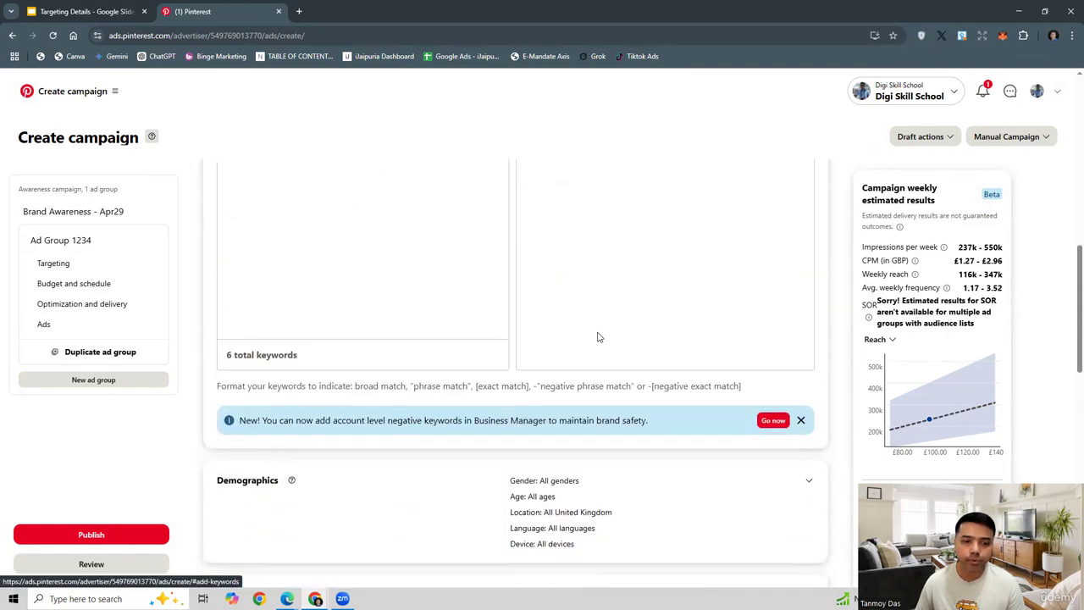
click(356, 336)
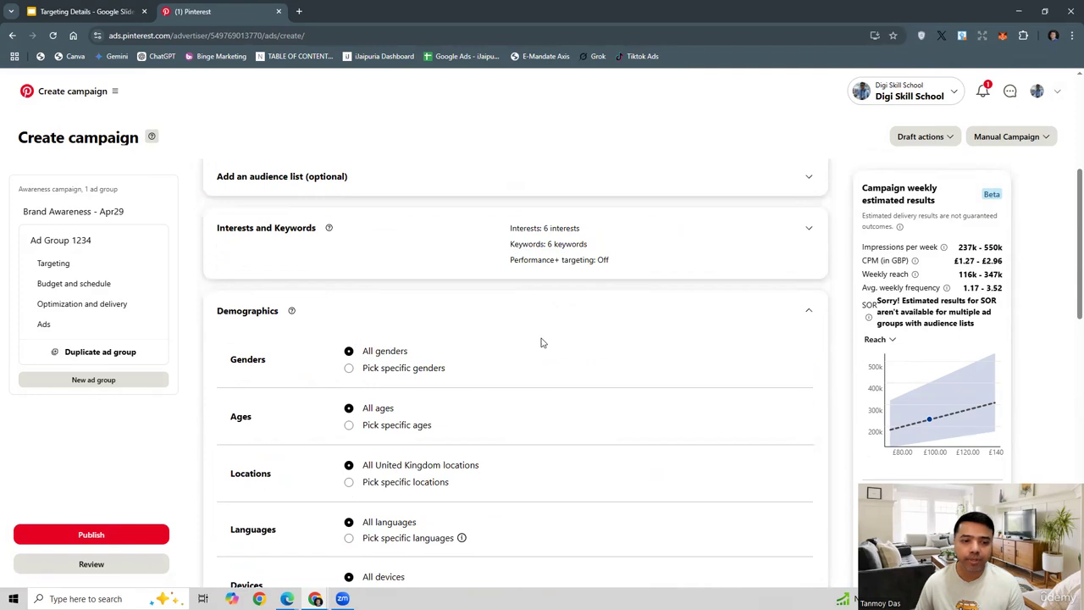
scroll(542, 341, down, 2)
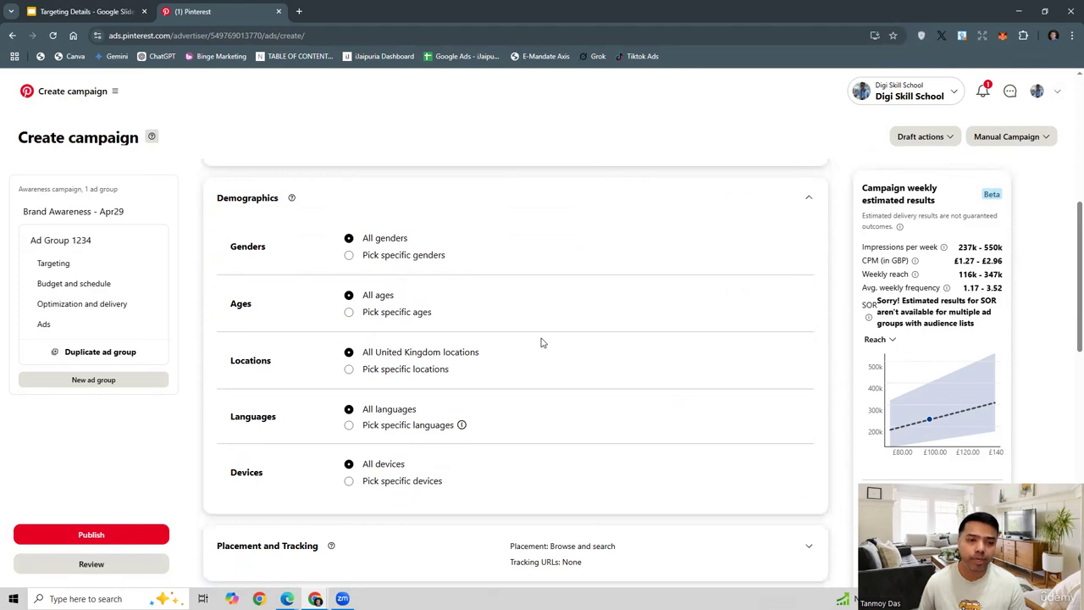
Step: Target only the Female and Male genders, excluding Unspecified, and switch ages to specific ranges with every range from 18-24 to 65+ included
click(349, 255)
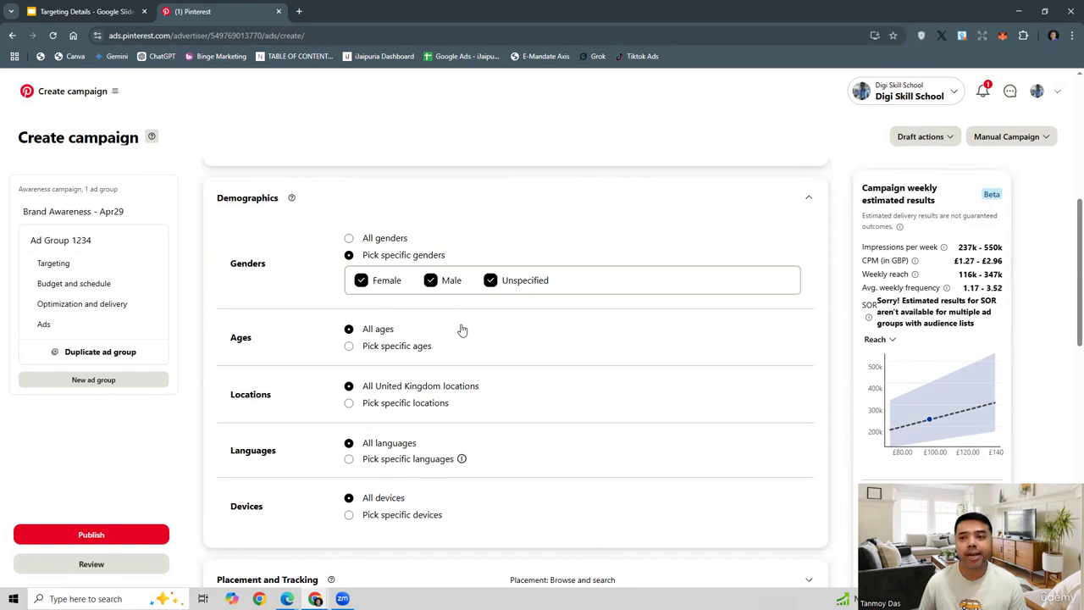
click(490, 280)
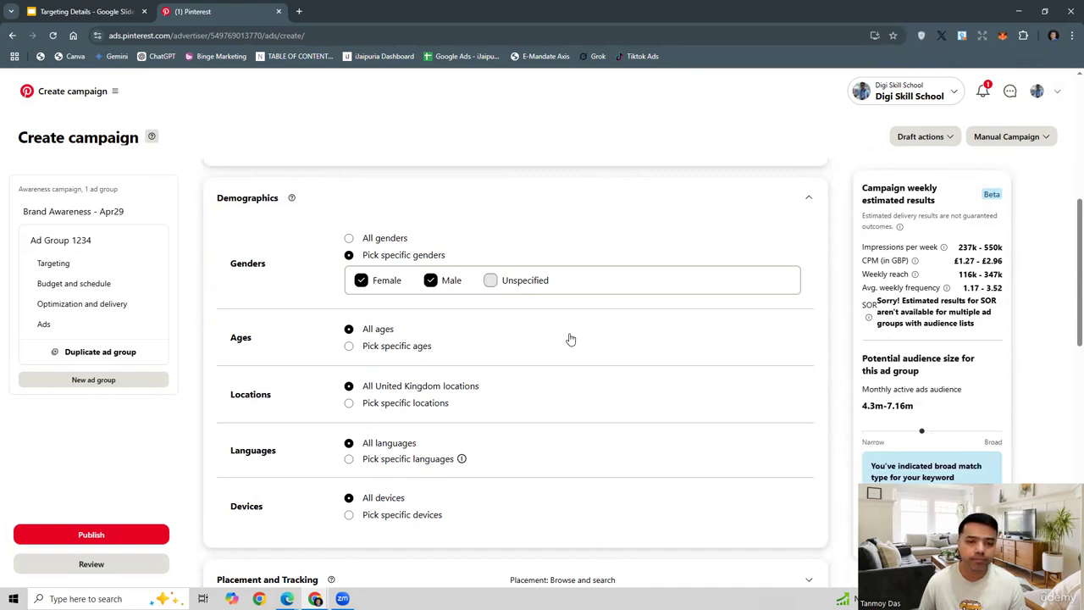
click(349, 345)
scroll(573, 361, down, 1)
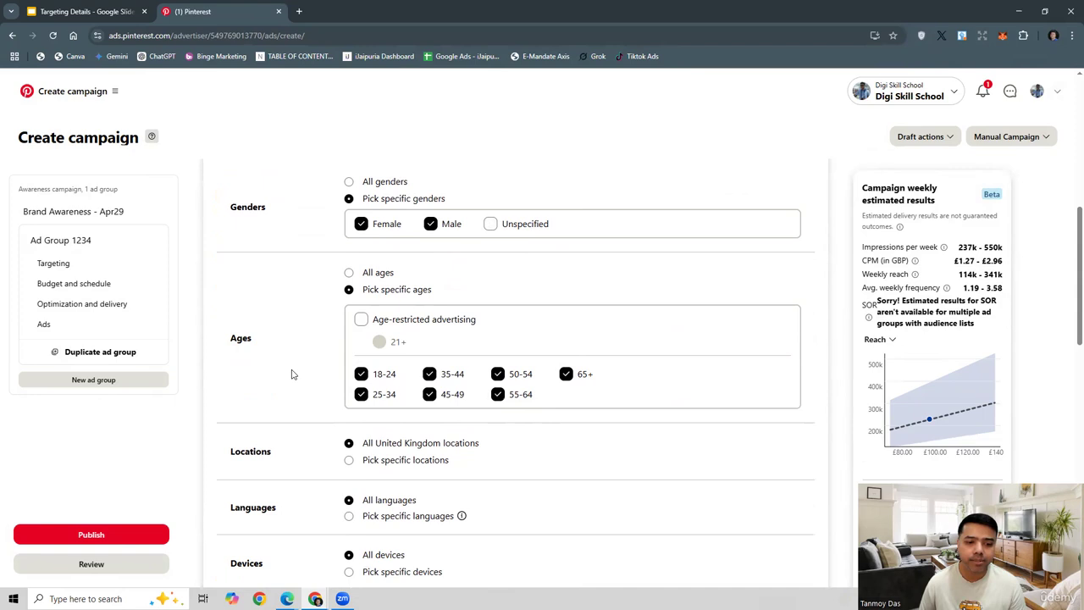
Step: Switch location targeting to specific locations, search for "london", expand the United Kingdom entry, and check the postal codes option
scroll(292, 374, down, 2)
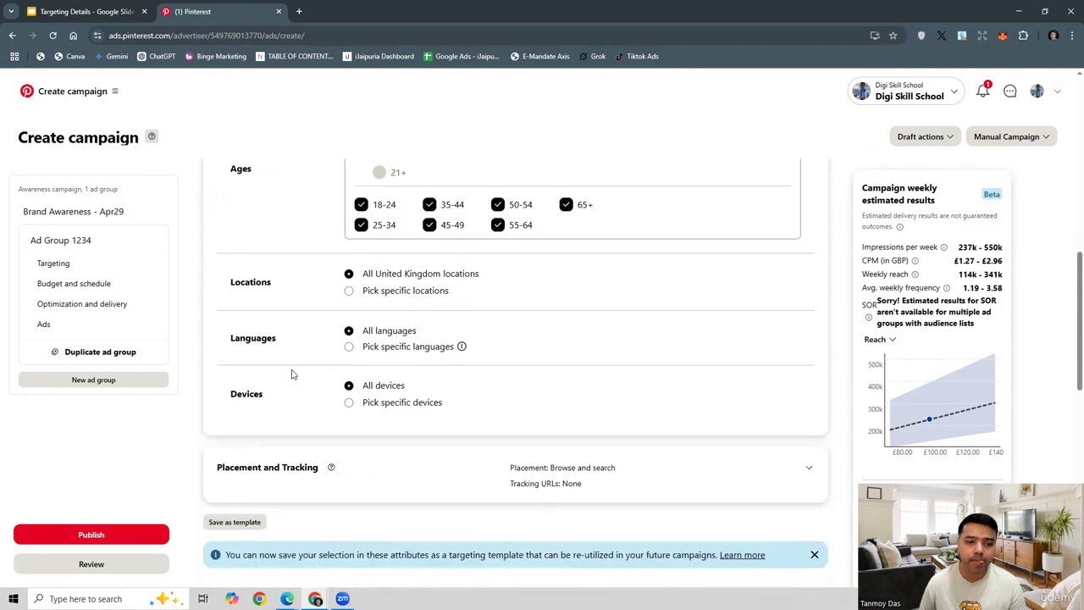
click(349, 291)
click(406, 357)
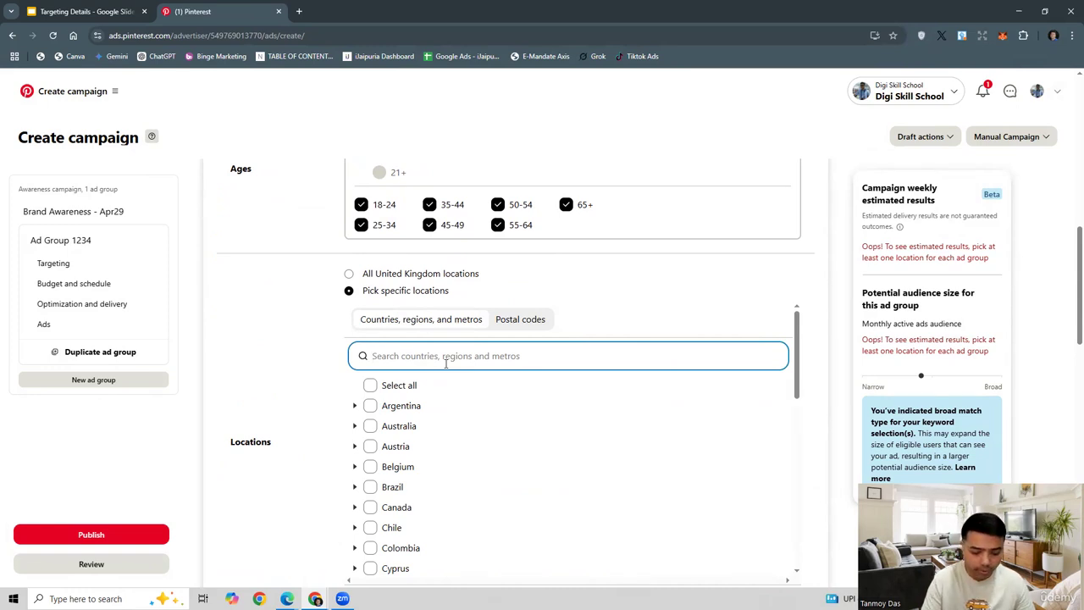
text(london)
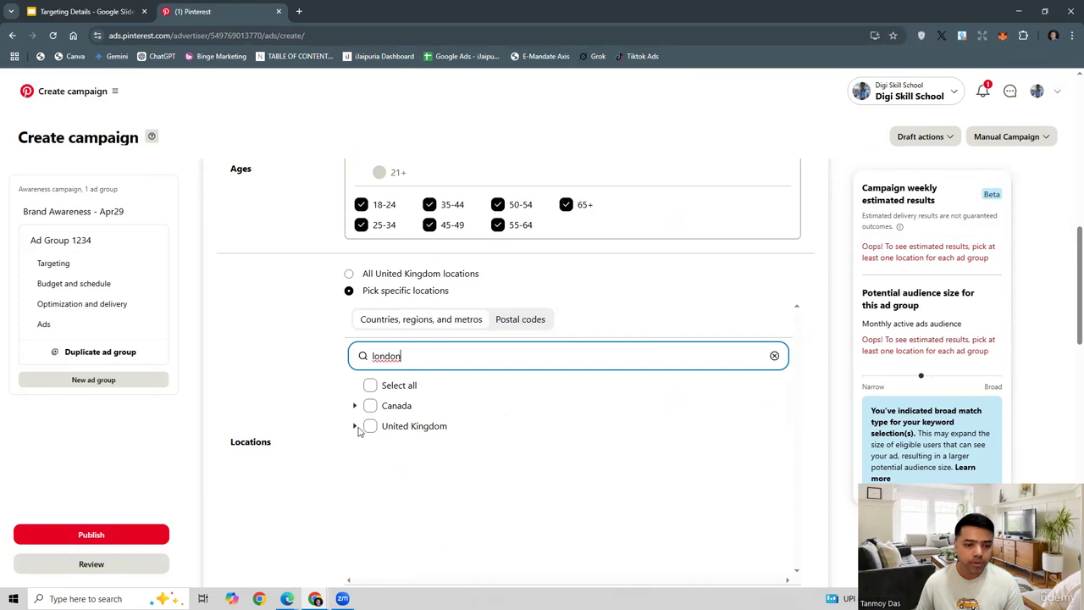
click(355, 426)
click(409, 357)
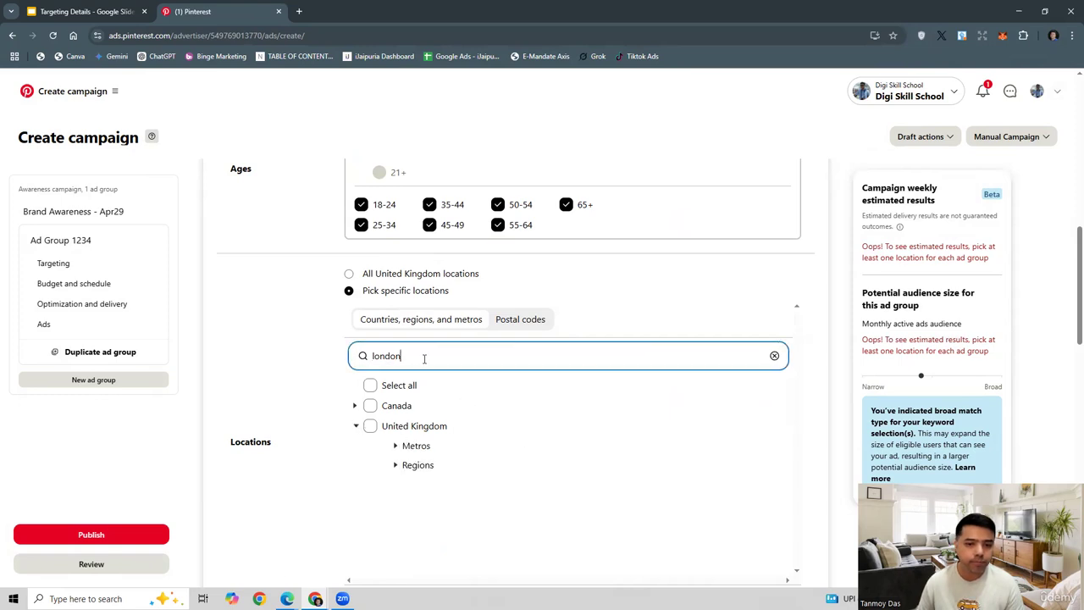
click(521, 327)
click(444, 320)
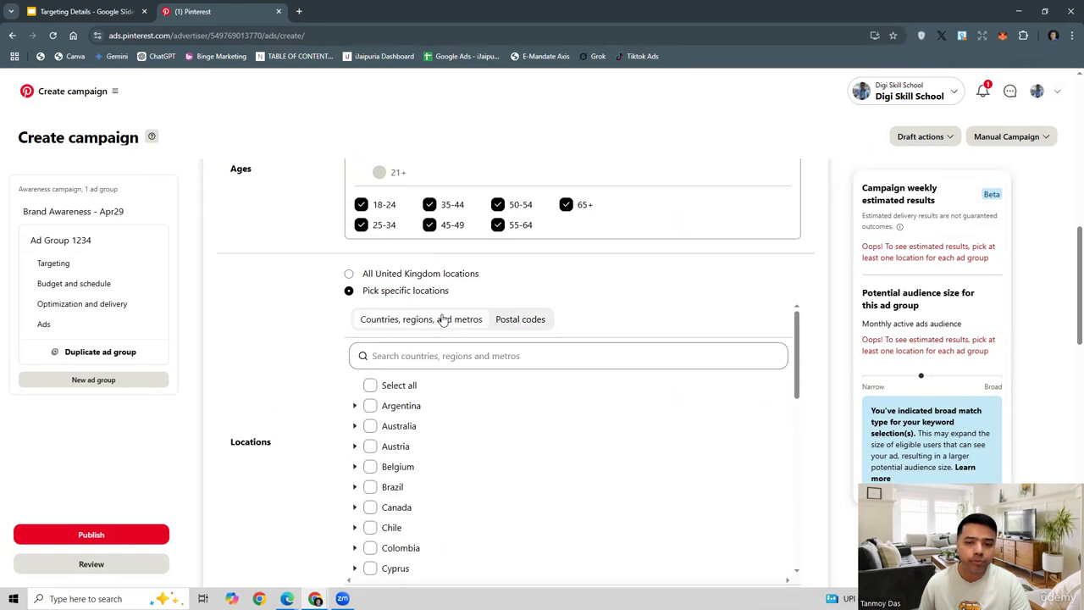
Step: Expand the United Kingdom in the full country list and select the whole country as a target location
scroll(497, 447, down, 6)
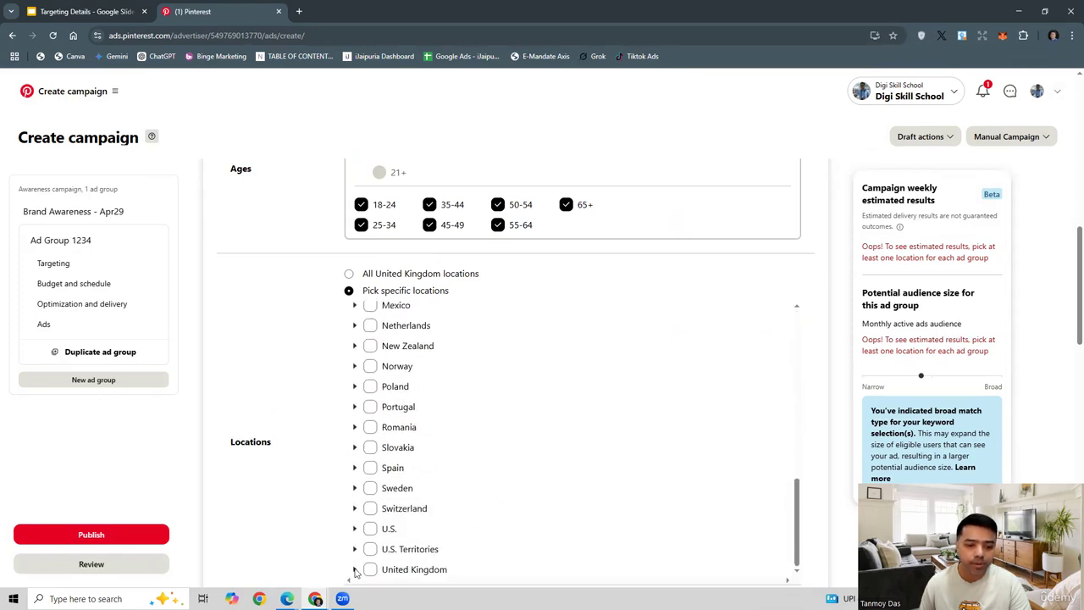
click(355, 570)
scroll(542, 474, down, 3)
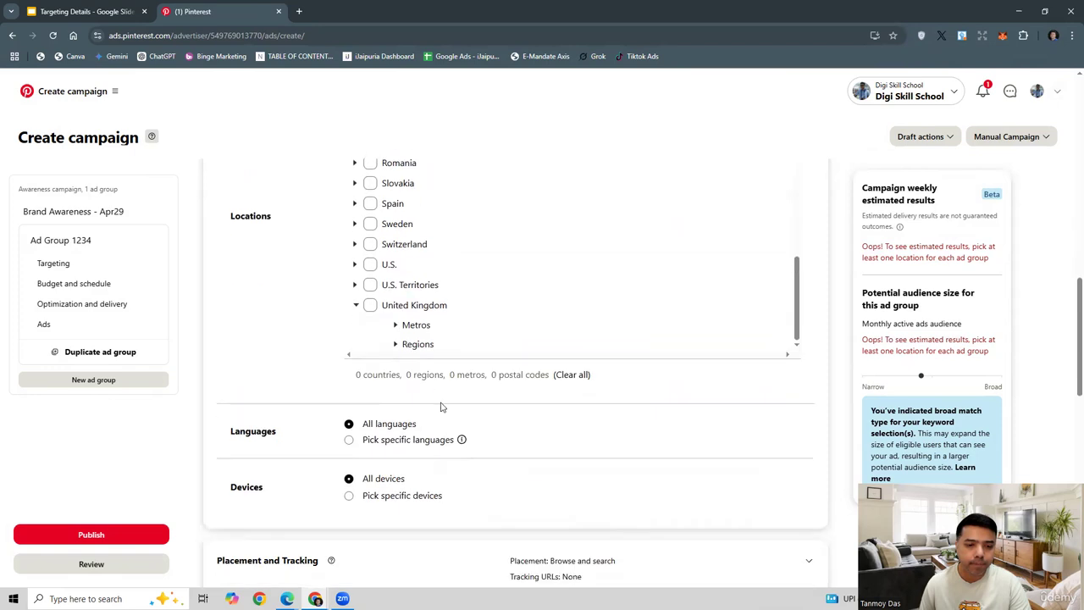
click(370, 305)
Step: Search the locations for "new york" and add the U.S. as another target country
scroll(454, 272, up, 8)
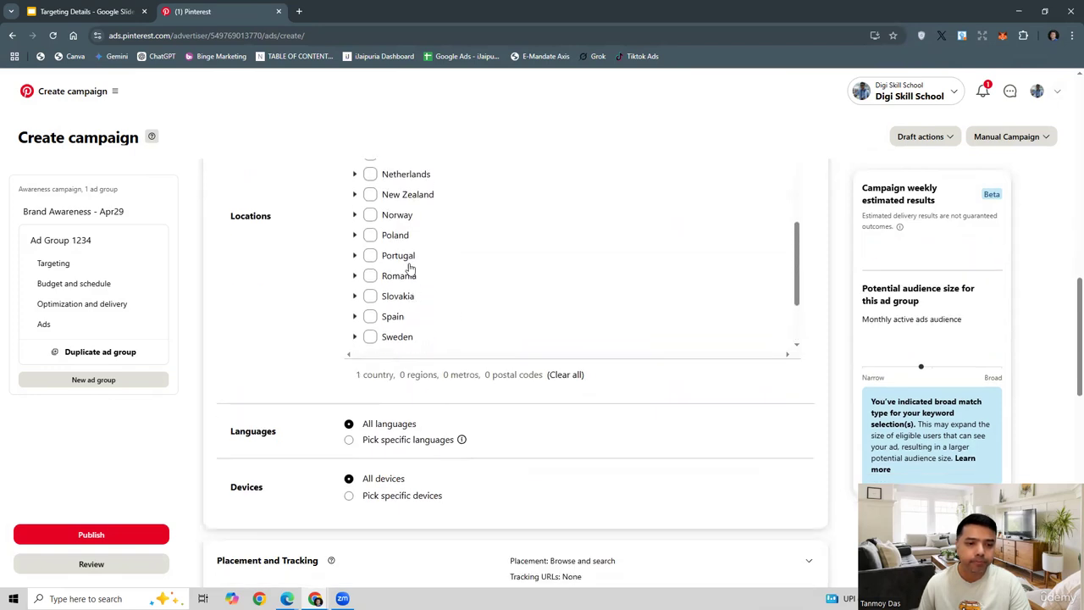
scroll(454, 272, up, 3)
click(399, 356)
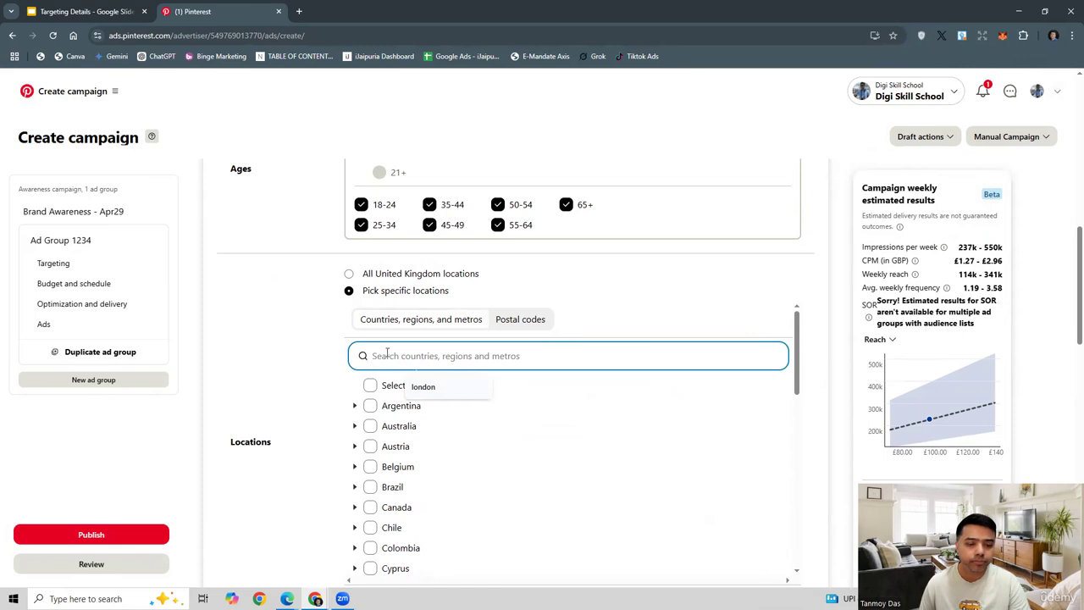
text(new york)
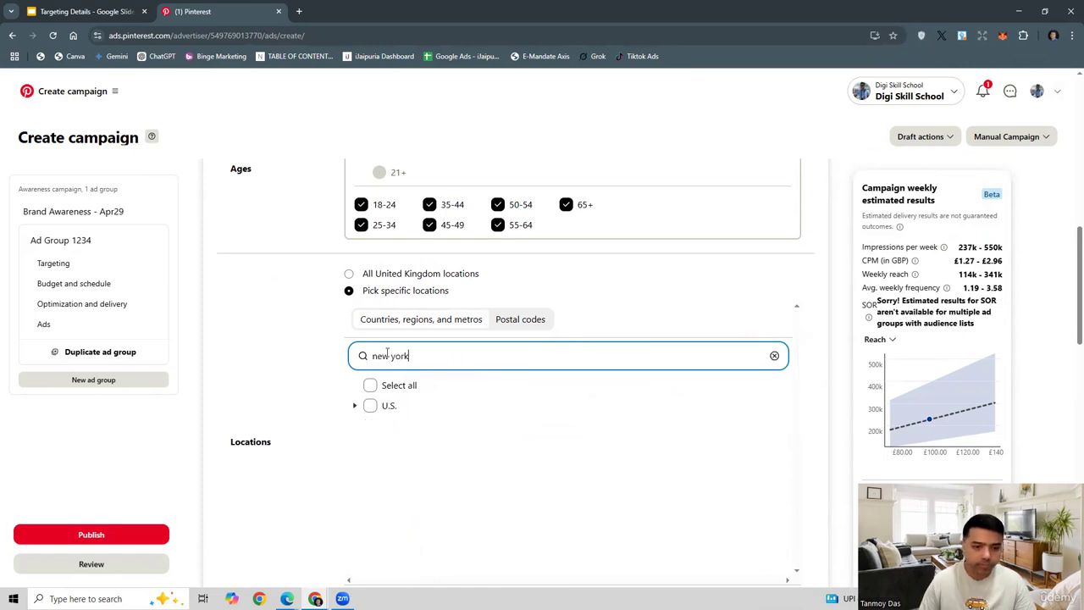
click(371, 407)
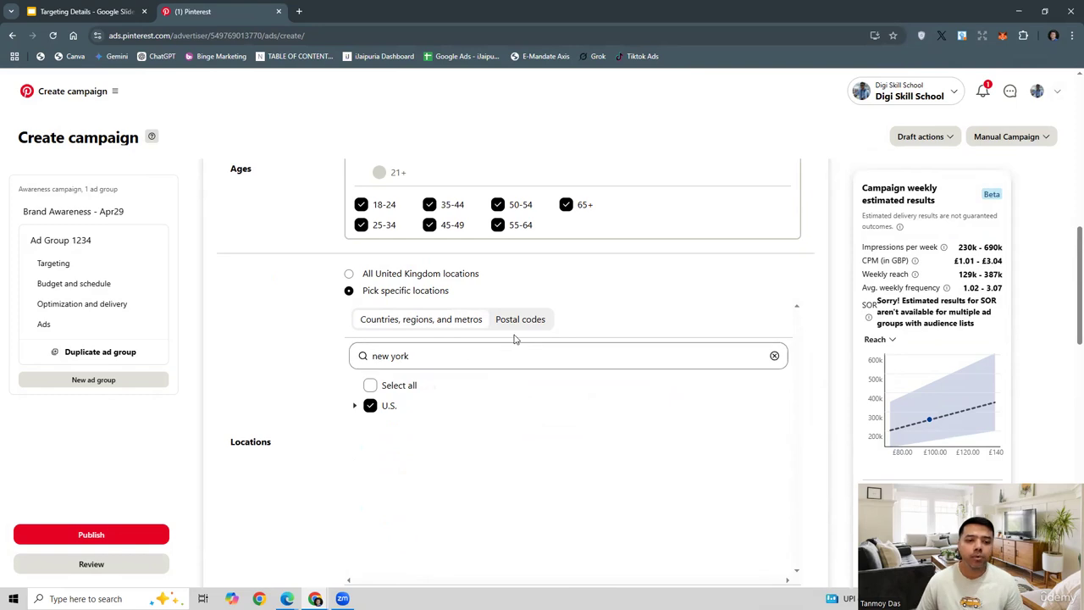
Step: Switch device targeting to specific devices and exclude Web, keeping Android Mobile, Android Tablet, iPad, iPhone and Mobile Web
scroll(593, 390, up, 2)
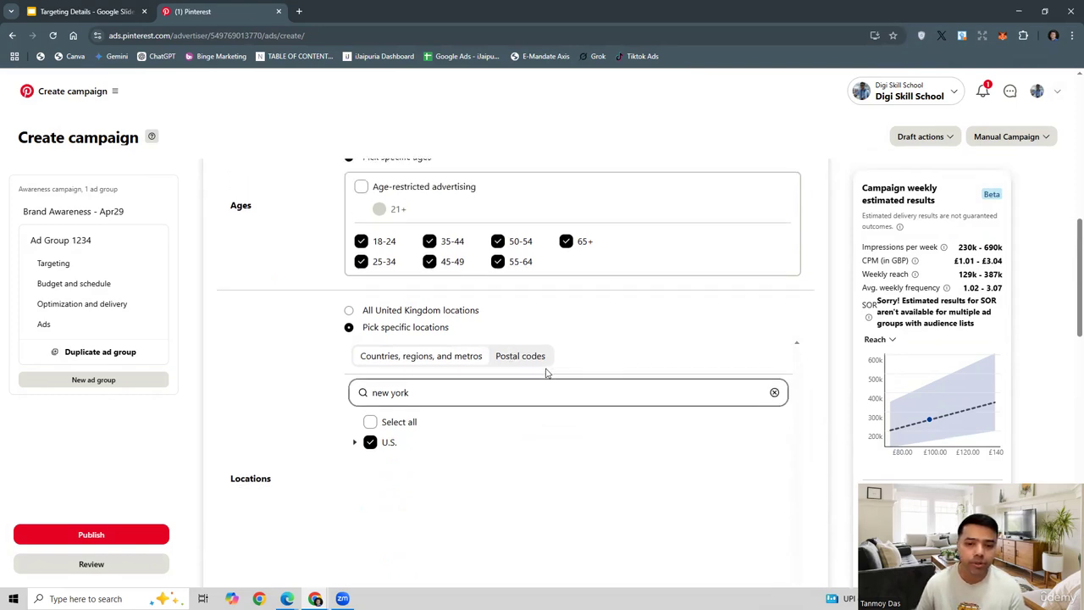
scroll(544, 338, down, 3)
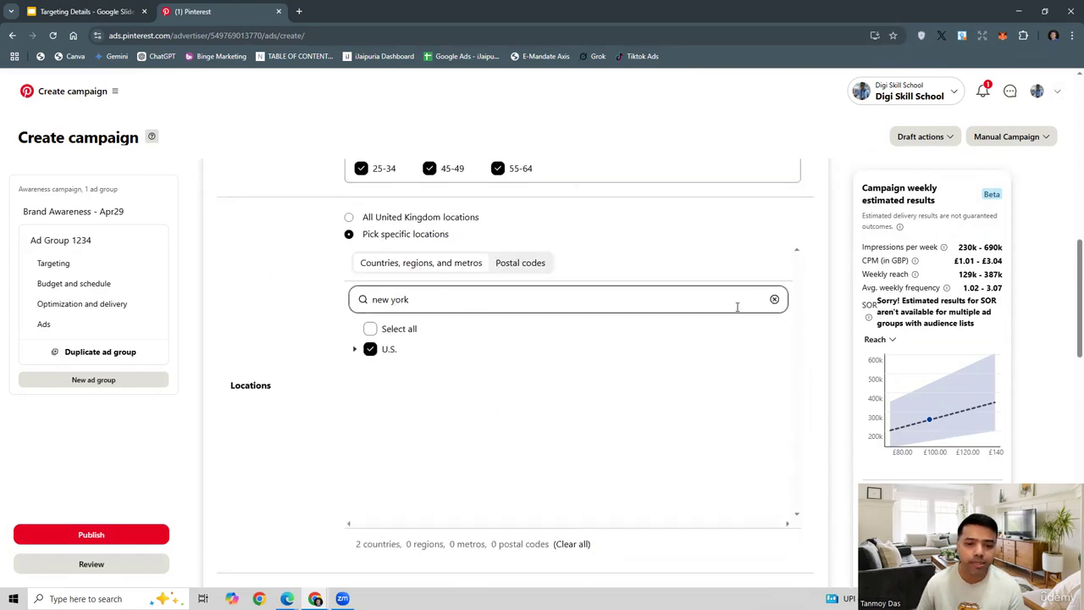
scroll(552, 364, down, 2)
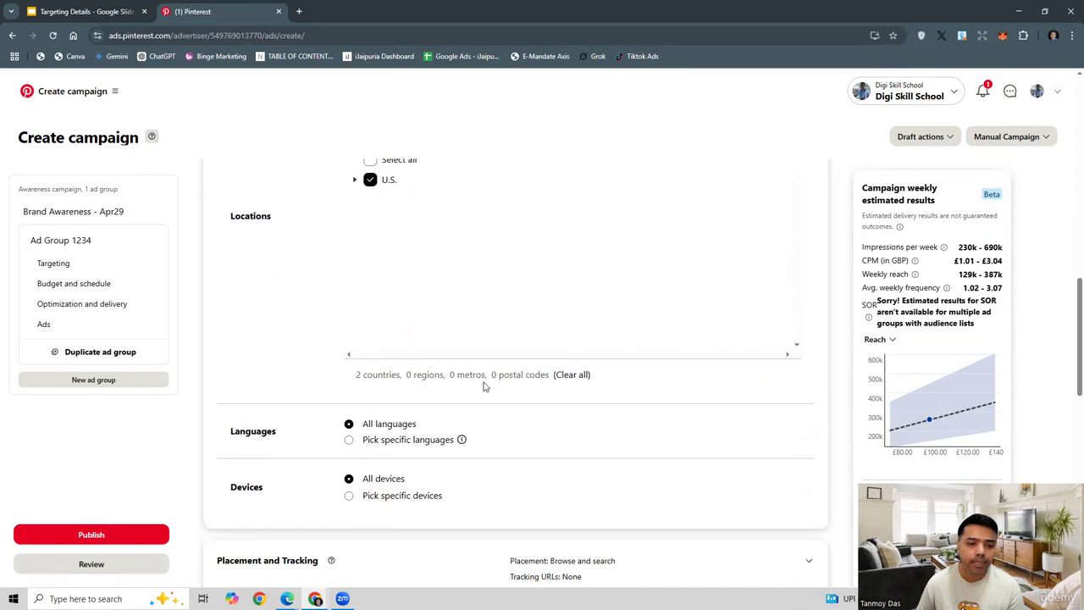
scroll(484, 387, down, 1)
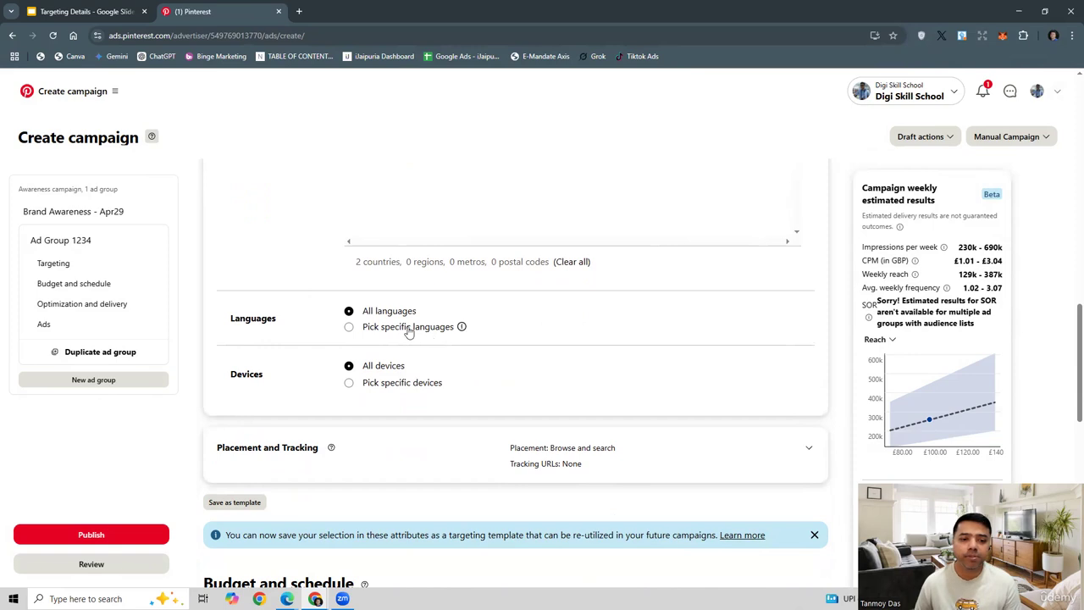
scroll(512, 339, down, 1)
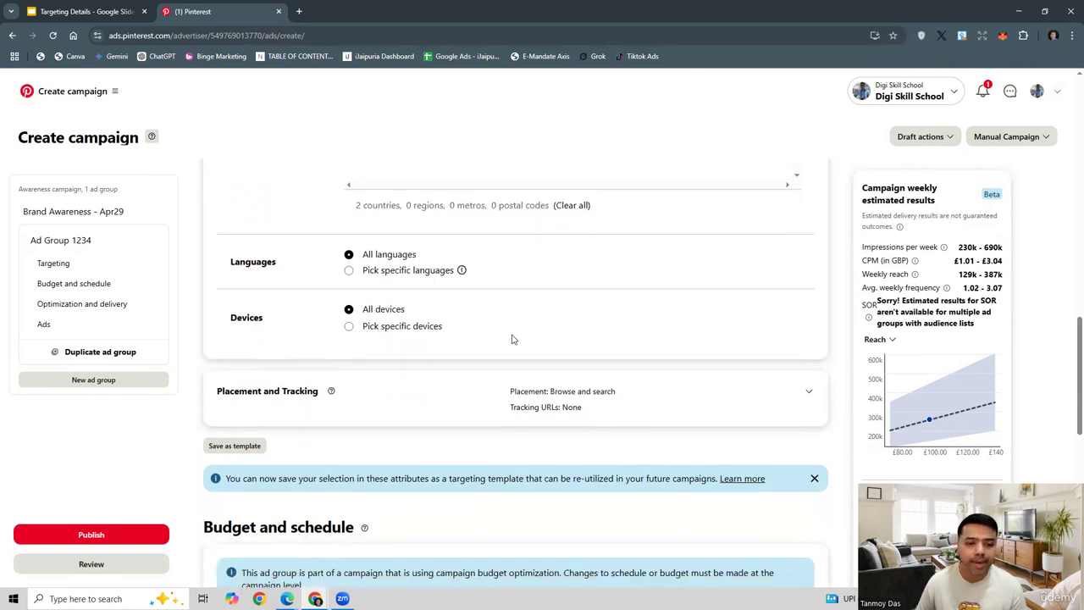
click(382, 333)
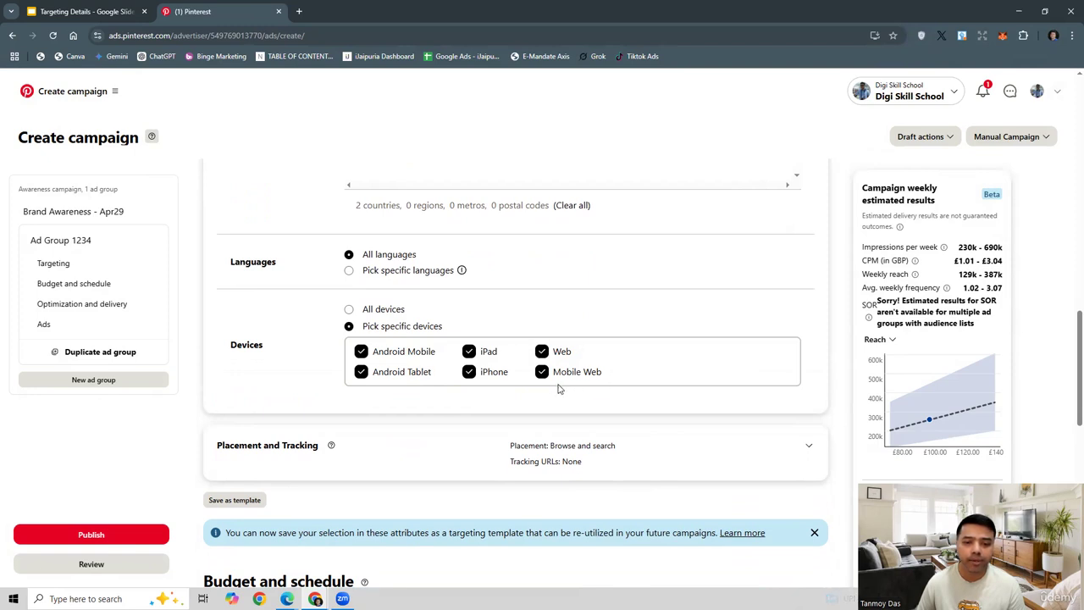
click(544, 354)
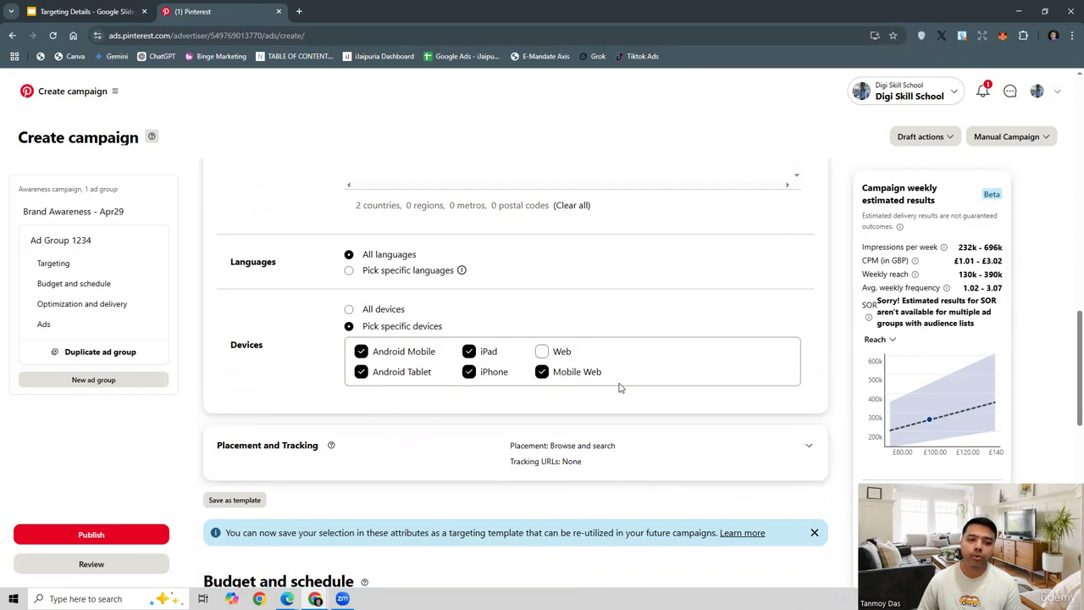
Step: Open the placement and tracking settings, examine the All, Browse and Search placements, and review the targeting details summary
scroll(576, 365, down, 2)
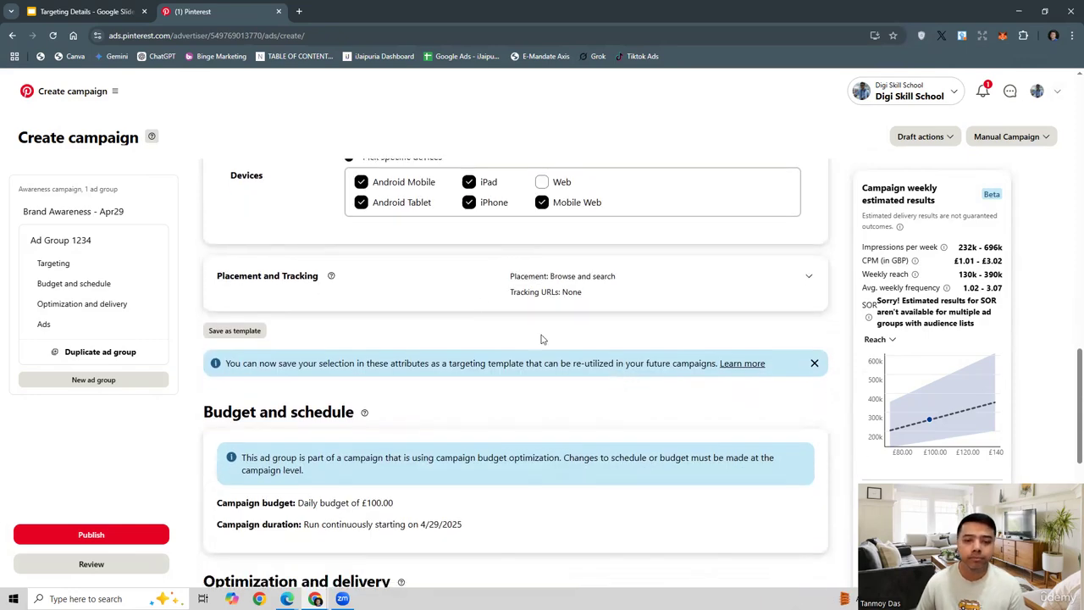
click(431, 296)
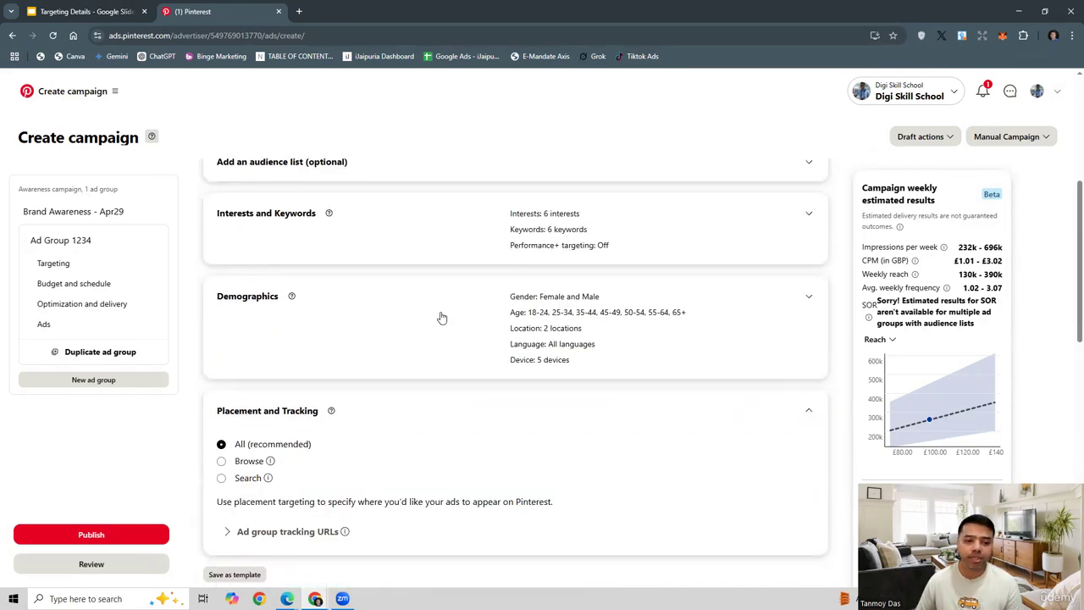
scroll(435, 395, down, 3)
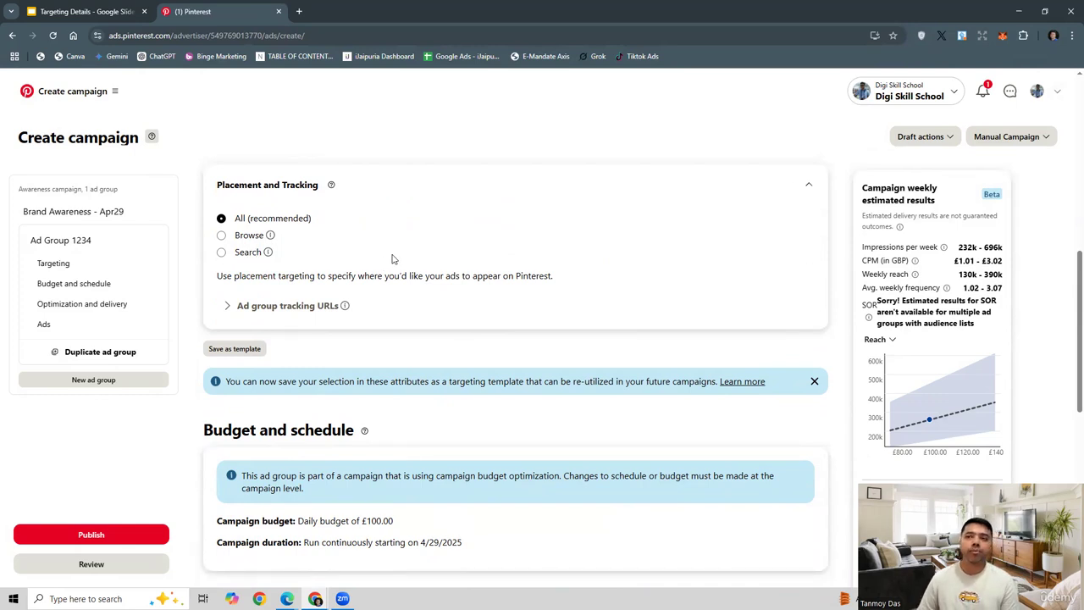
mouse_move(269, 237)
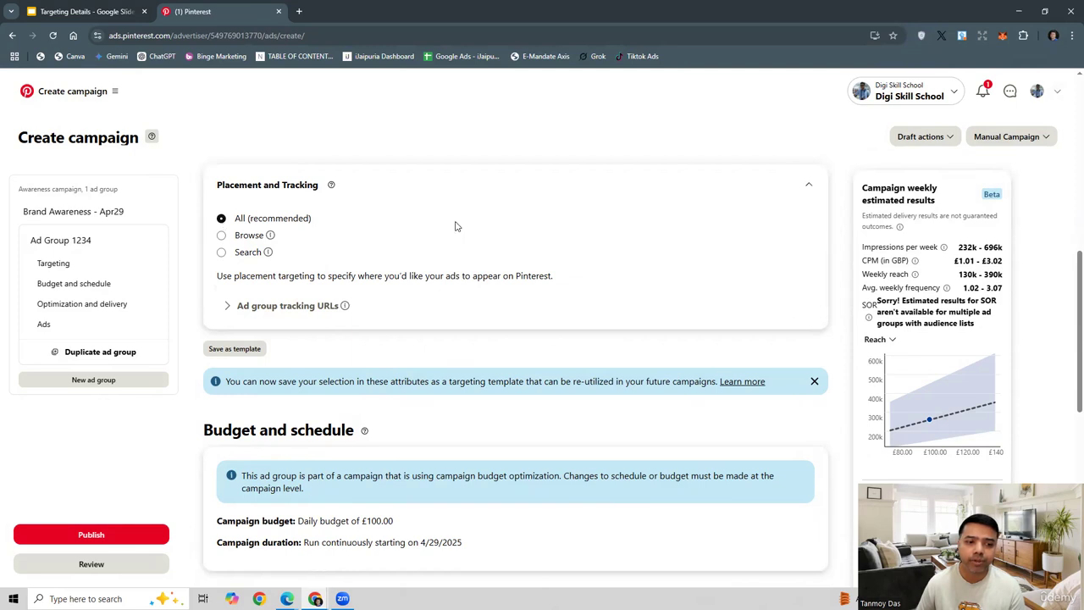
scroll(483, 226, up, 5)
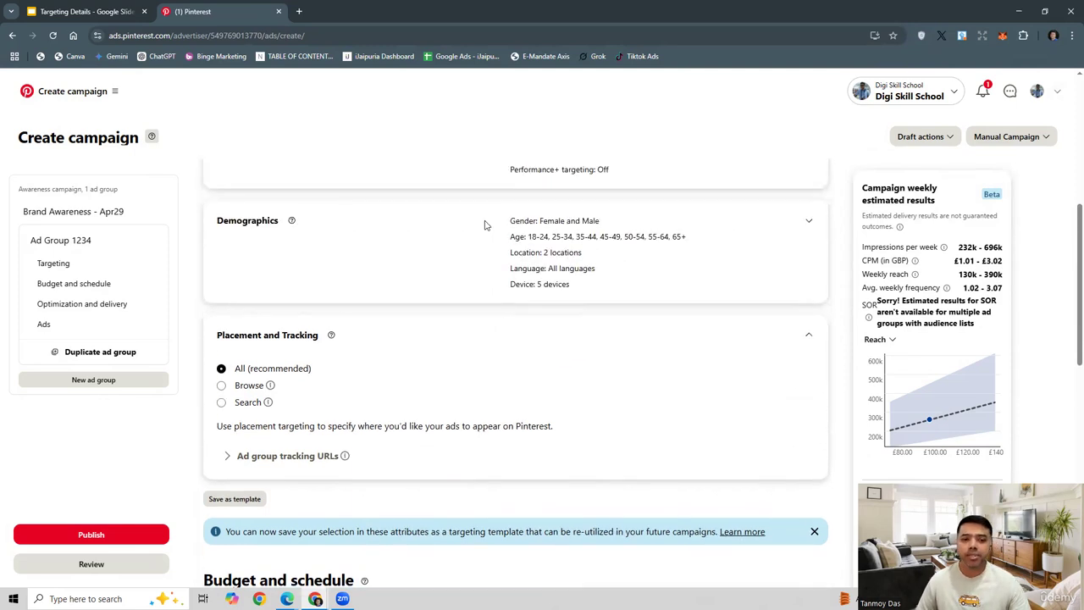
scroll(483, 228, down, 1)
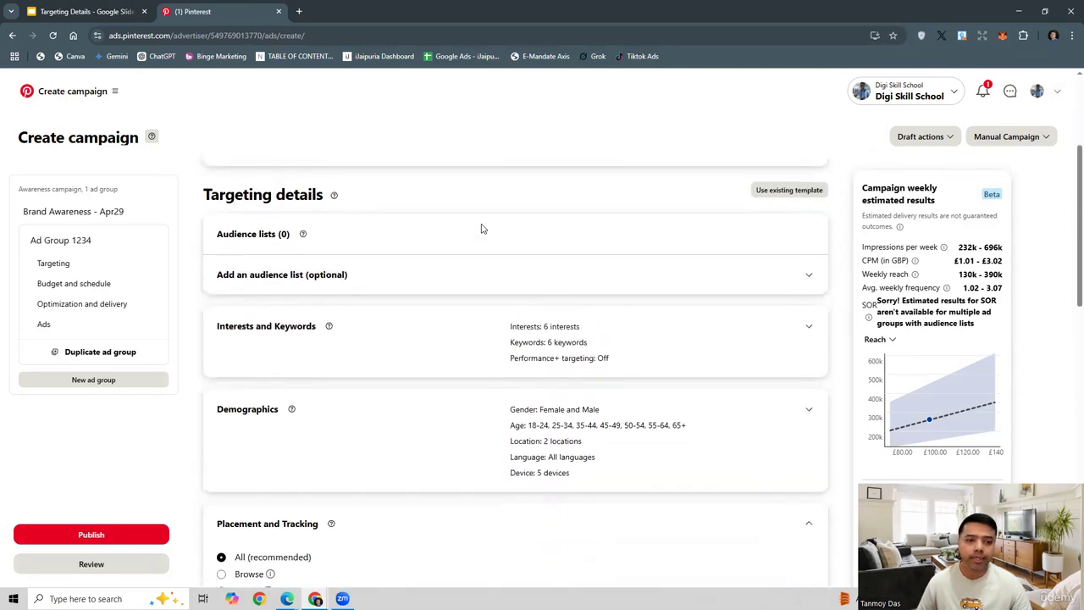